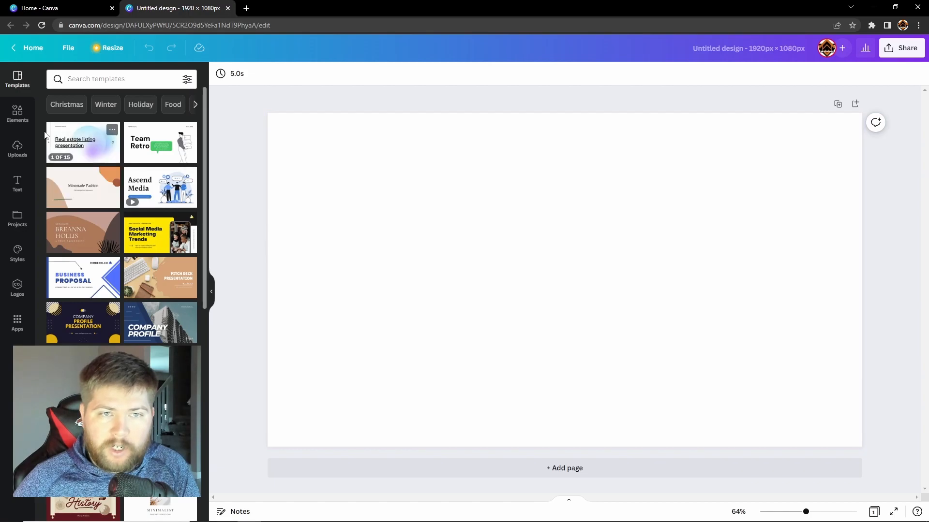
# Add a square shape from Elements and stretch it to cover the whole page
pyautogui.click(19, 116)
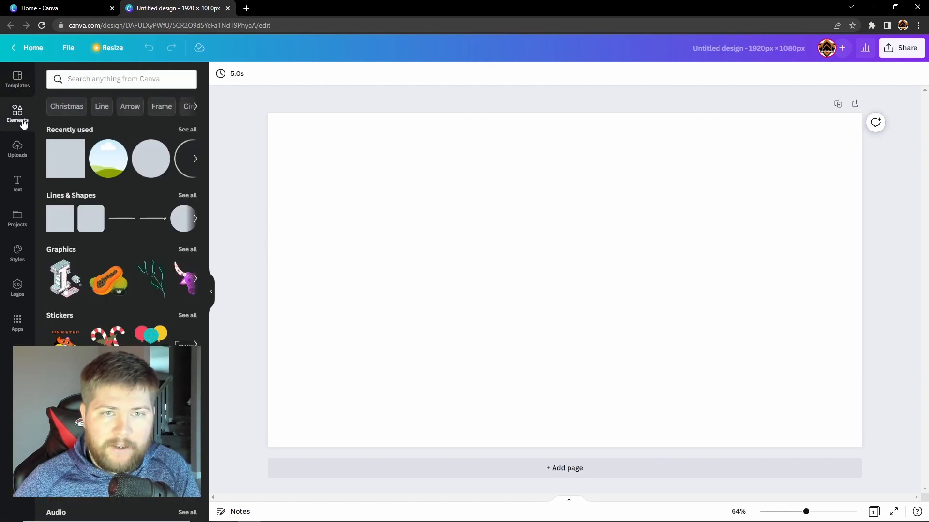
pyautogui.click(70, 161)
pyautogui.moveTo(521, 241); pyautogui.dragTo(296, 133)
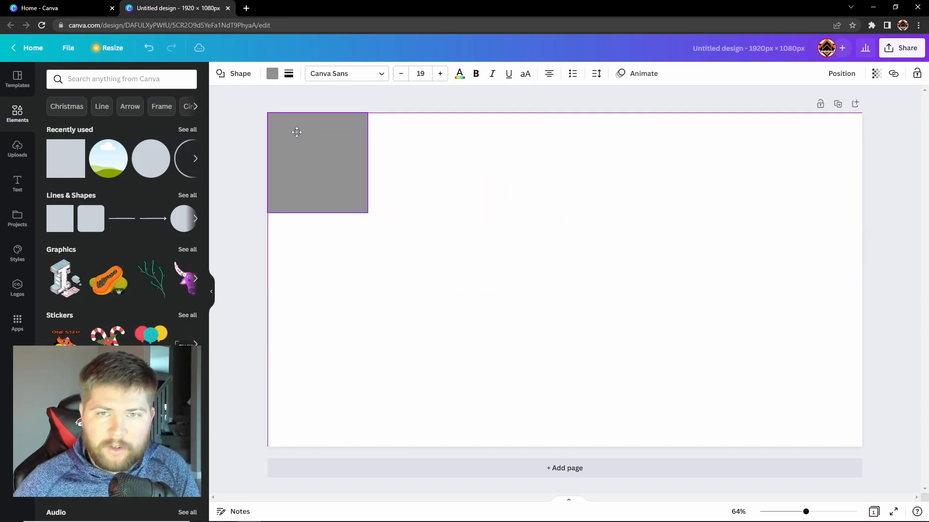
pyautogui.moveTo(367, 213); pyautogui.dragTo(862, 448)
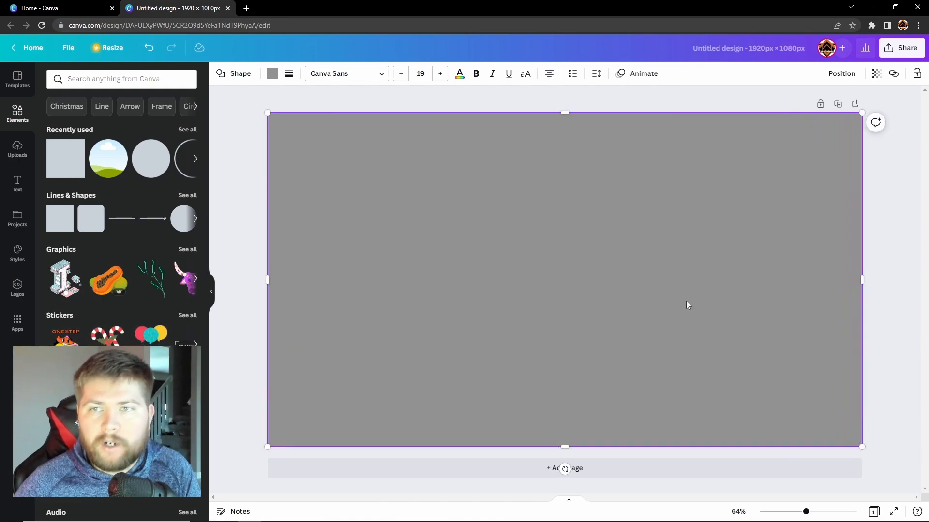
pyautogui.click(881, 215)
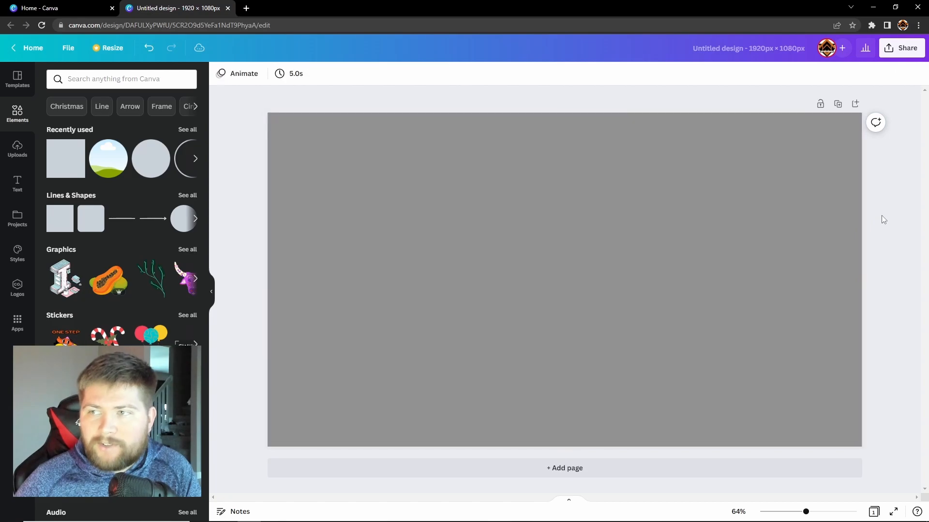
# Change the rectangle's colour to green
pyautogui.click(329, 136)
pyautogui.click(272, 73)
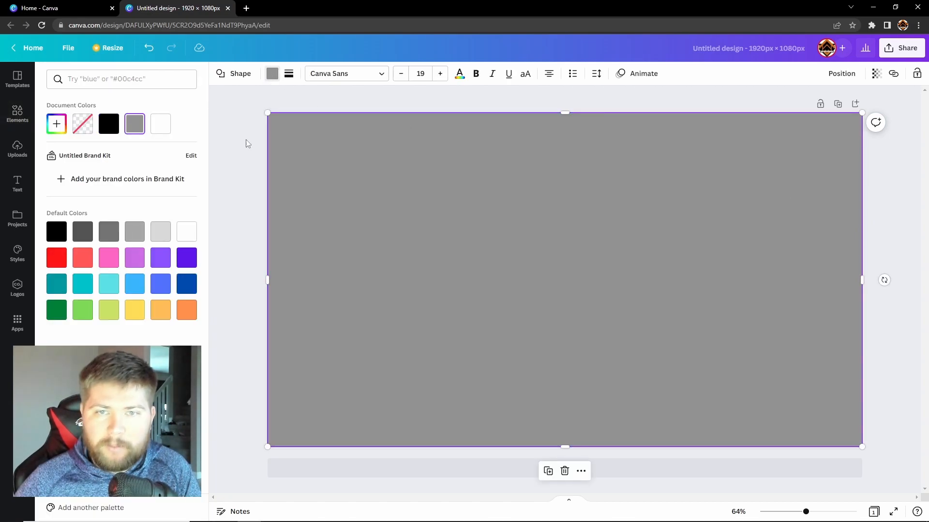
pyautogui.click(83, 310)
pyautogui.click(249, 244)
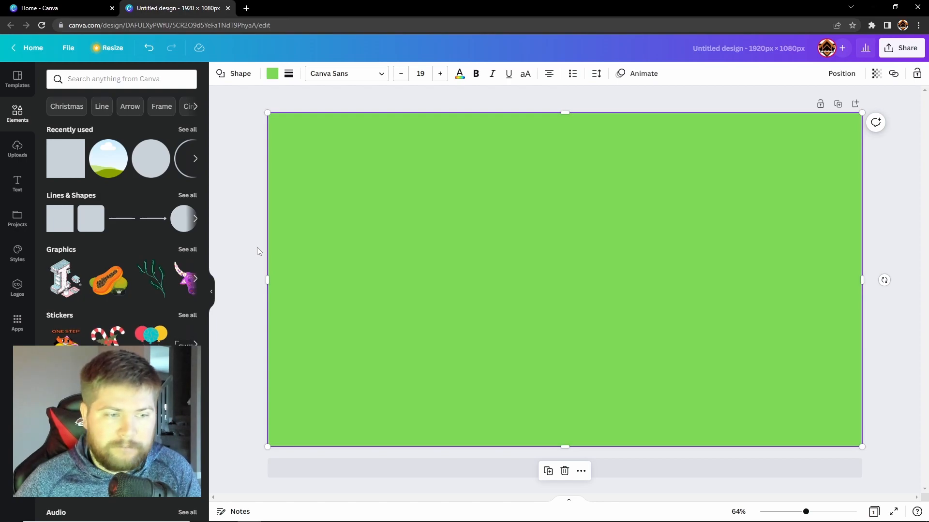
pyautogui.click(223, 239)
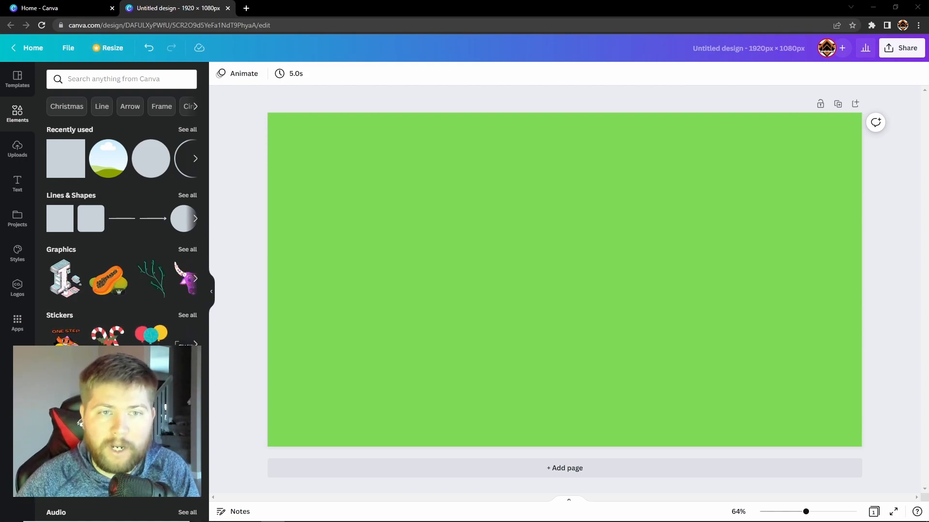
# Place the Twitter bird image from Uploads on the page, shrink it, and move it left
pyautogui.click(17, 149)
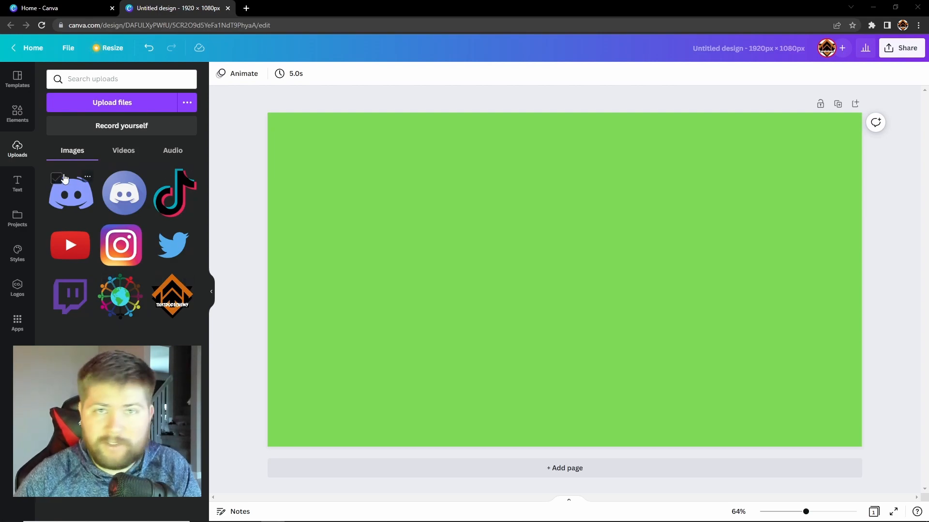
pyautogui.moveTo(174, 244); pyautogui.dragTo(453, 264)
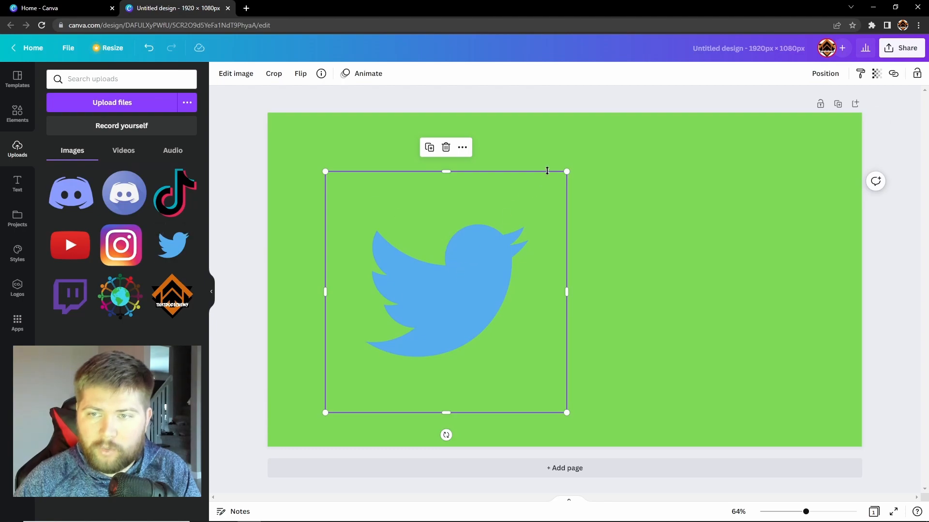
pyautogui.moveTo(568, 172); pyautogui.dragTo(463, 245)
pyautogui.moveTo(405, 323); pyautogui.dragTo(331, 267)
pyautogui.click(238, 373)
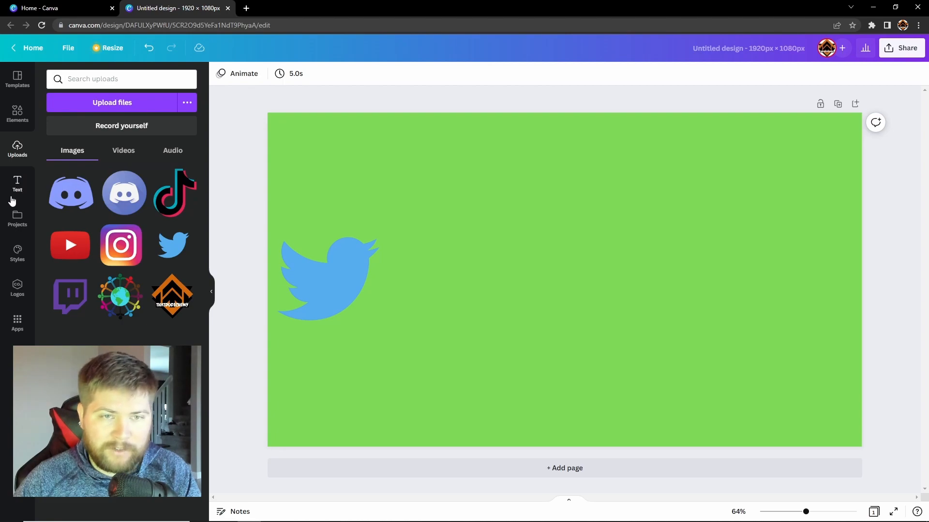
# Add a heading reading THATDUDECHEWY and enlarge it
pyautogui.click(18, 184)
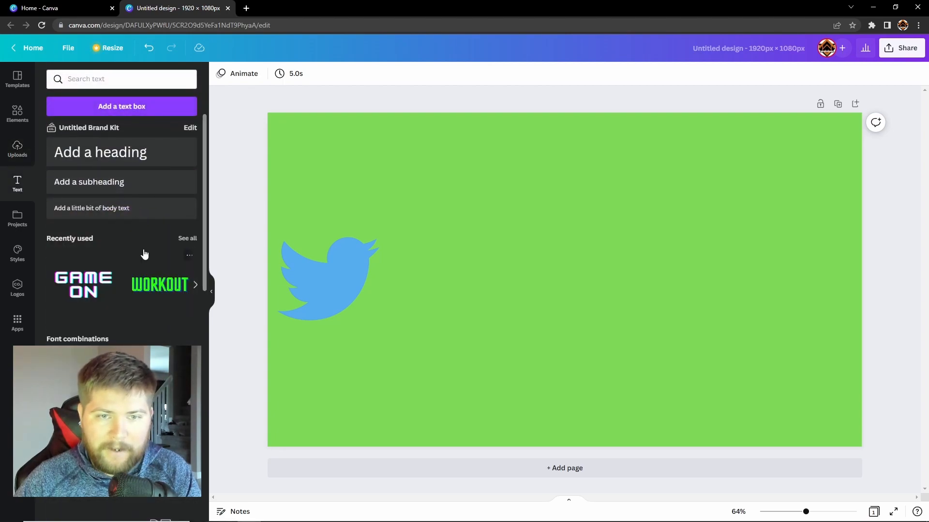
pyautogui.click(110, 155)
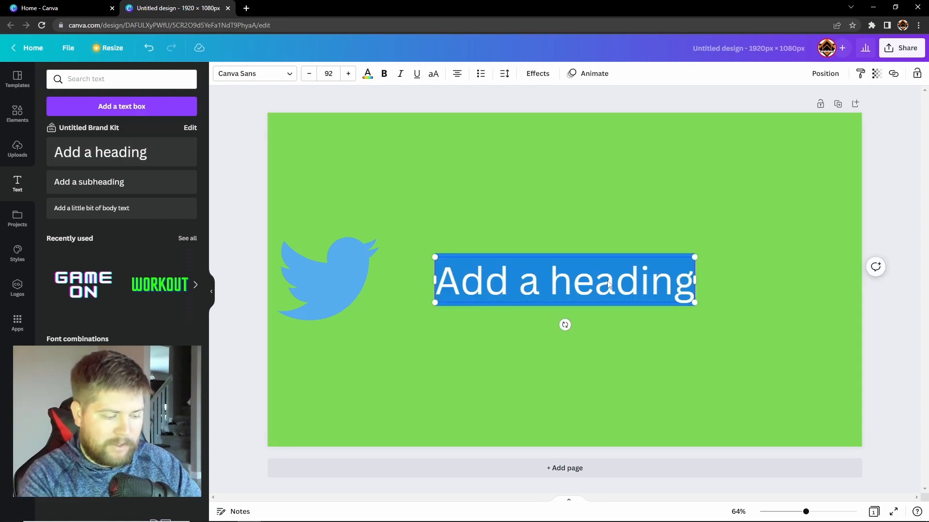
pyautogui.write('THATDUDEC')
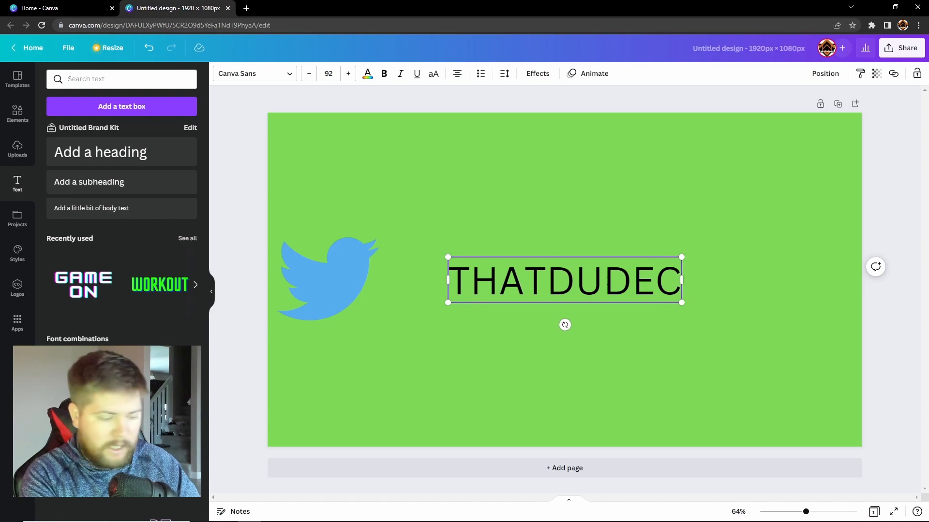
pyautogui.write('HEWY')
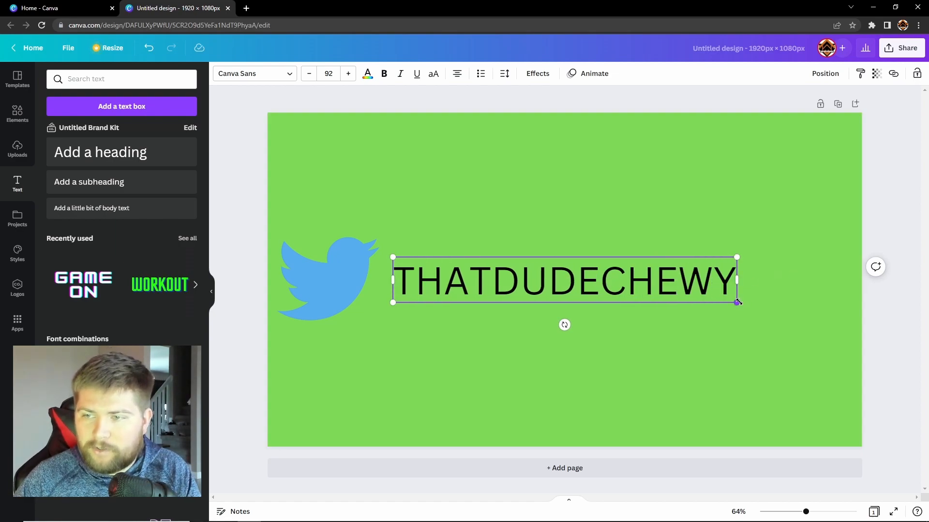
pyautogui.moveTo(736, 303); pyautogui.dragTo(811, 334)
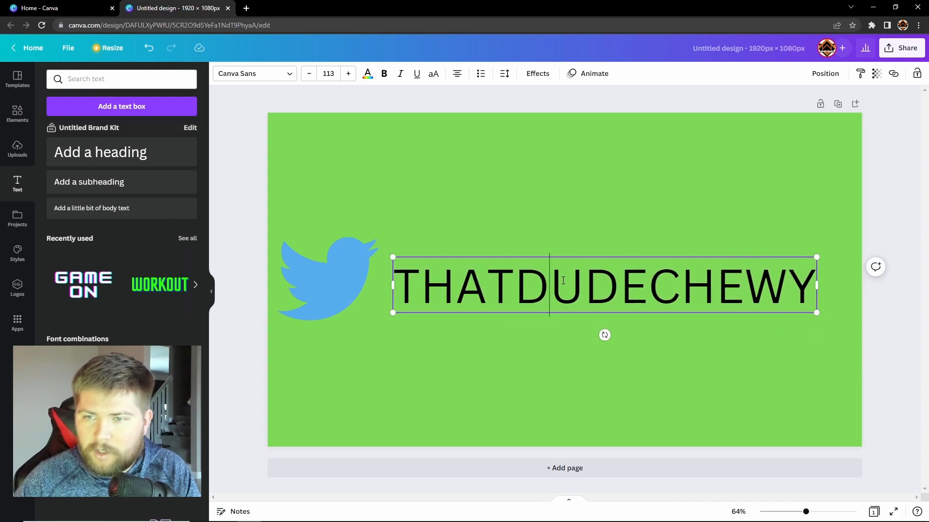
# Make the THATDUDECHEWY text bold and italic, and move it beside the bird
pyautogui.hotkey('ctrl', 'a')
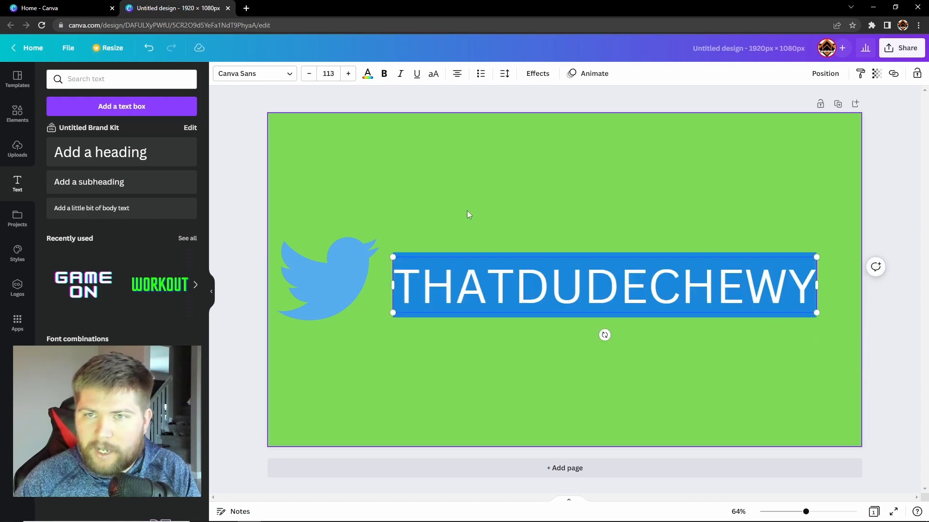
pyautogui.click(384, 74)
pyautogui.click(400, 74)
pyautogui.click(416, 74)
pyautogui.click(414, 75)
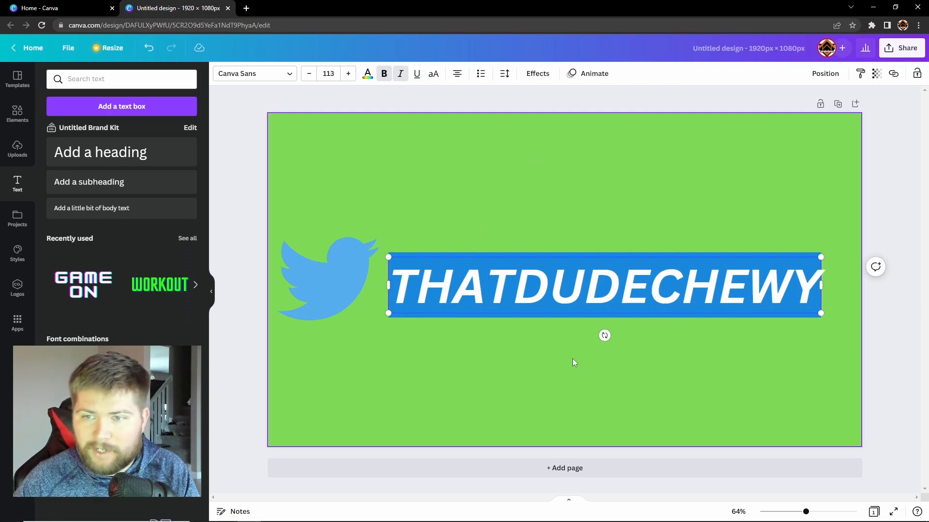
pyautogui.press('Escape')
pyautogui.moveTo(525, 283); pyautogui.dragTo(514, 274)
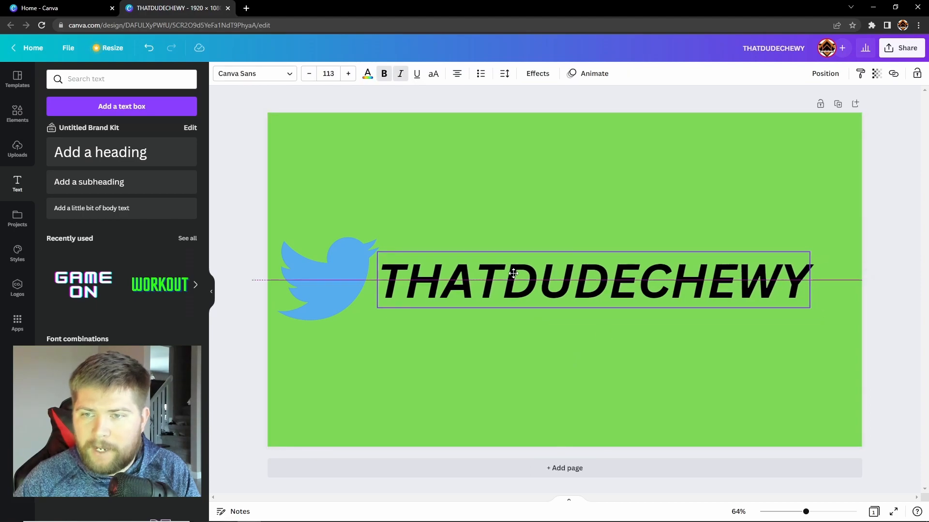
# Colour the title text white and stretch it across the page width
pyautogui.doubleClick(514, 274)
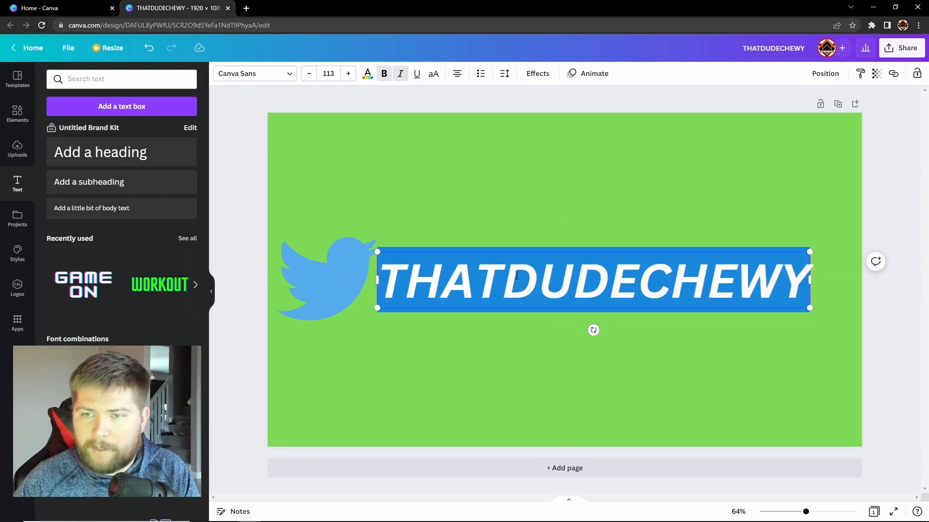
pyautogui.click(368, 77)
pyautogui.click(192, 281)
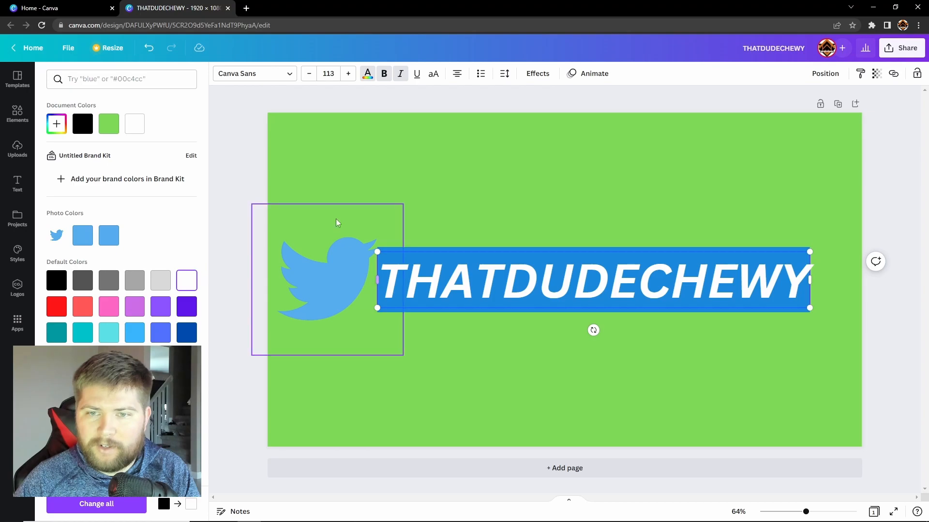
pyautogui.press('Escape')
pyautogui.click(352, 140)
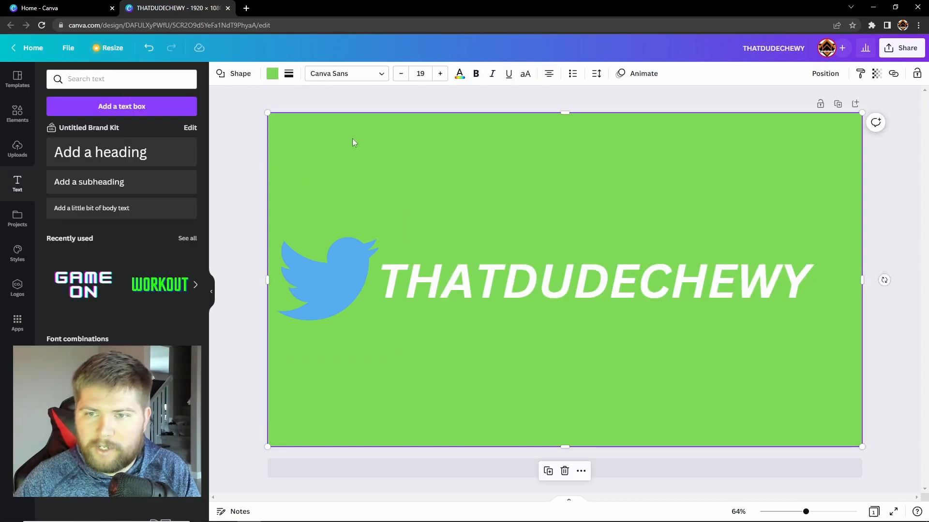
pyautogui.click(623, 274)
pyautogui.moveTo(810, 309); pyautogui.dragTo(846, 313)
pyautogui.click(891, 291)
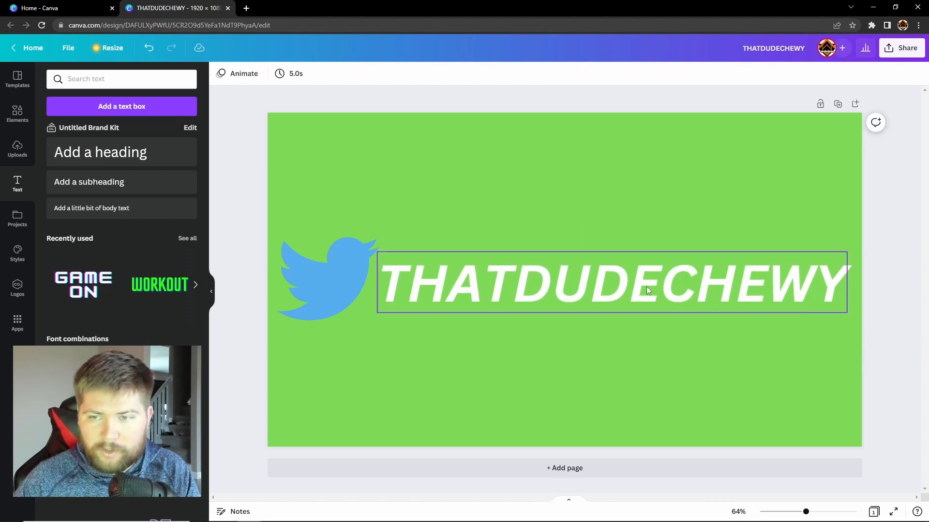
# Duplicate the banner page, re-lock the green background, and marquee-select the bird and title
pyautogui.click(835, 103)
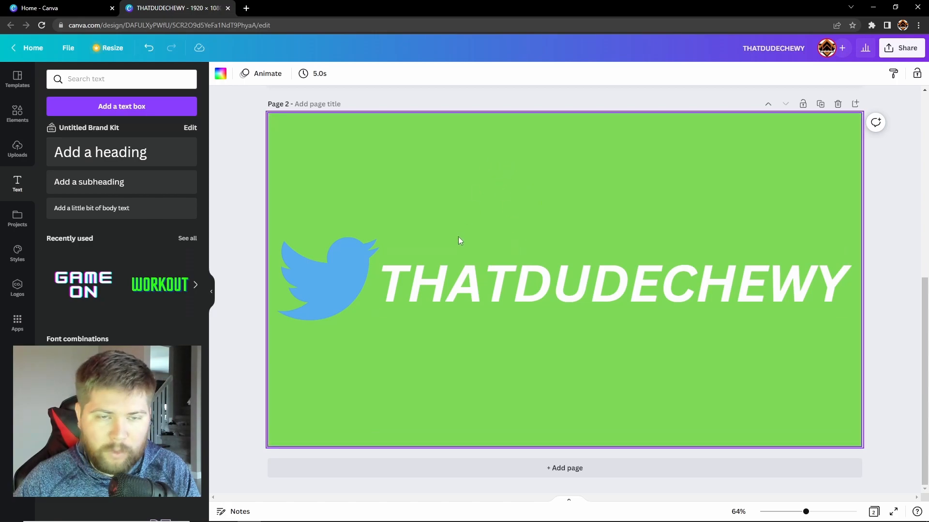
pyautogui.scroll(5, 431, 342)
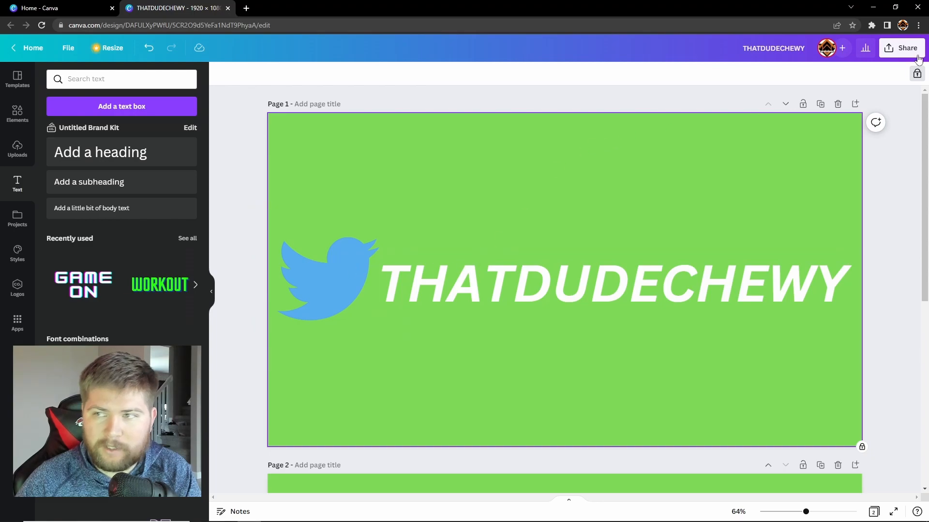
pyautogui.click(916, 75)
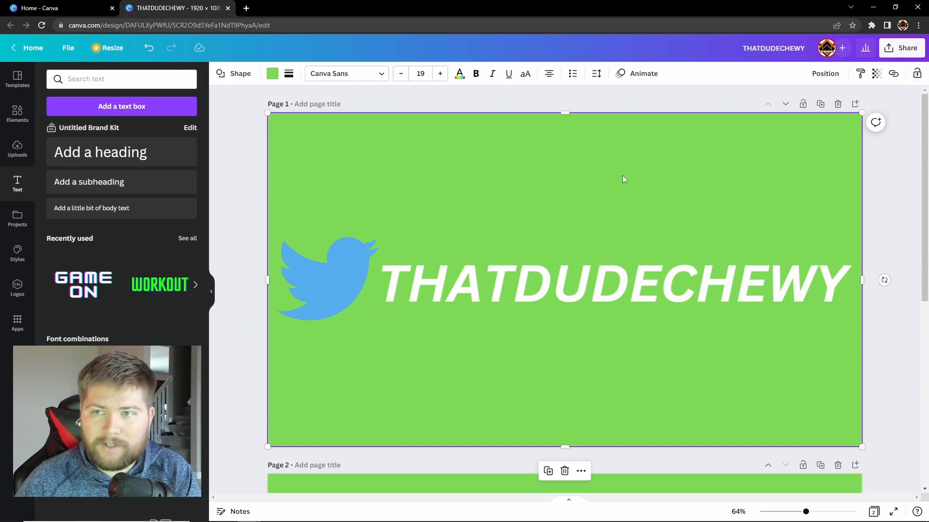
pyautogui.click(916, 74)
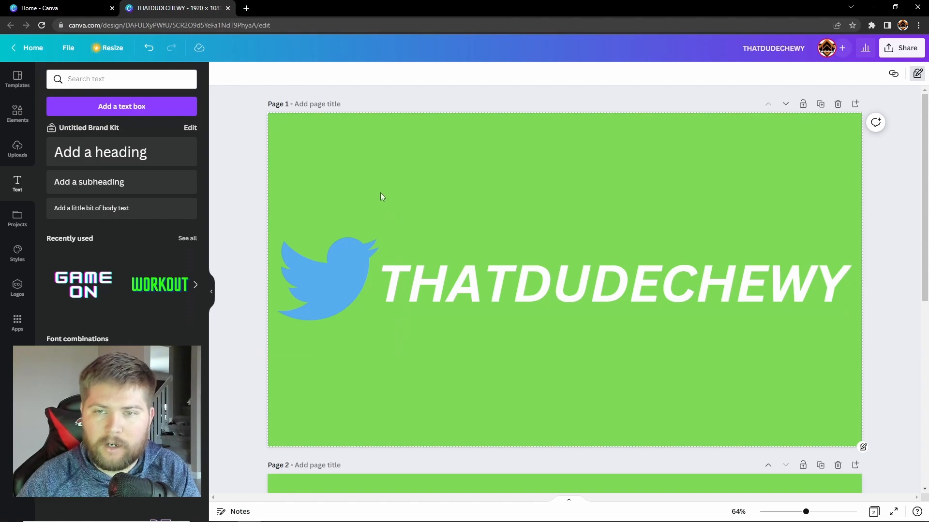
pyautogui.moveTo(369, 190); pyautogui.dragTo(498, 290)
# Group the Twitter bird with the THATDUDECHEWY title, then choose Animate for the group
pyautogui.rightClick(498, 289)
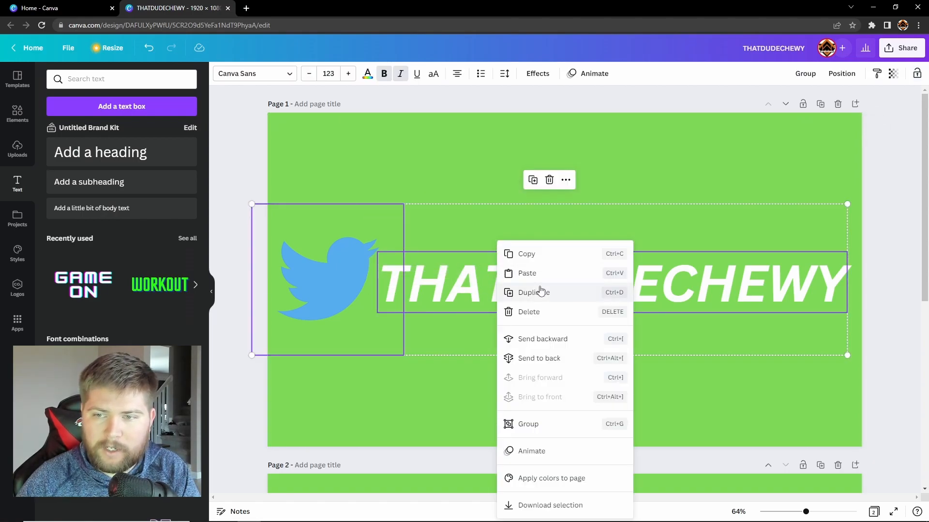
pyautogui.click(529, 424)
pyautogui.moveTo(464, 283); pyautogui.dragTo(494, 283)
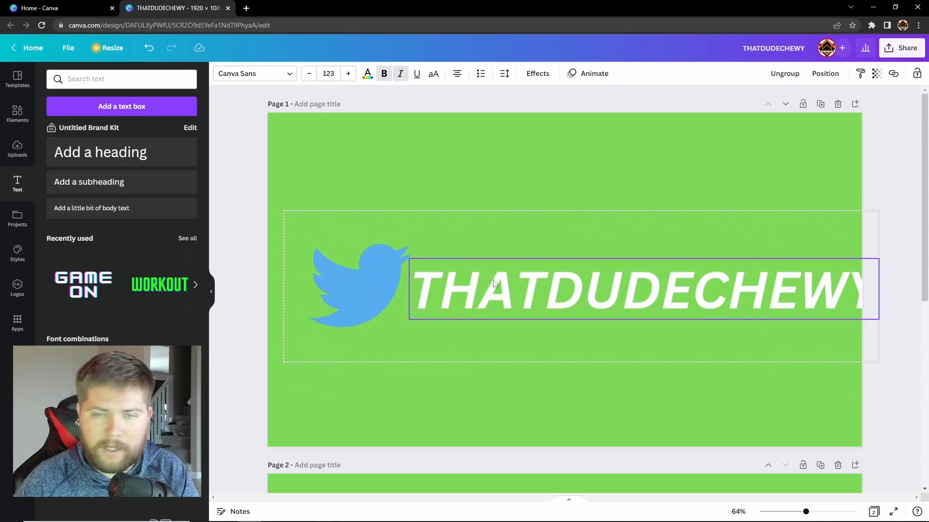
pyautogui.hotkey('ctrl', 'z')
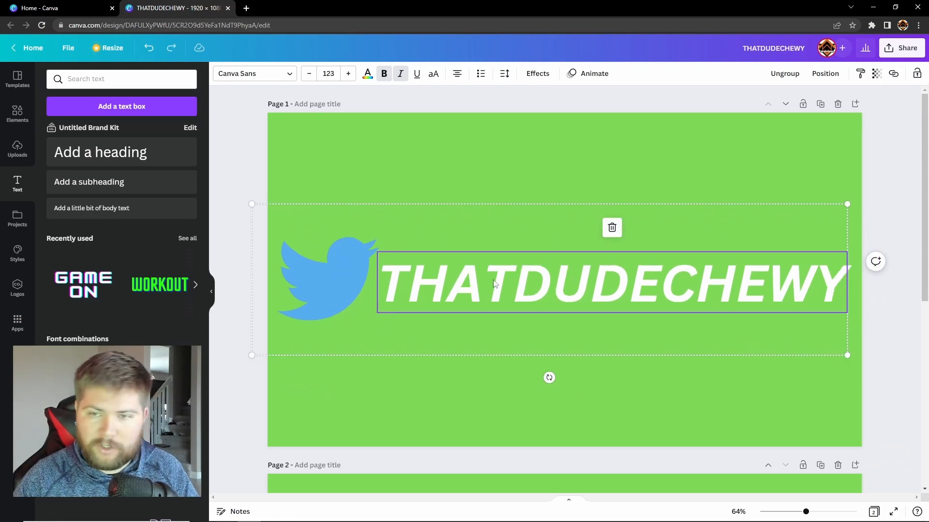
pyautogui.click(892, 232)
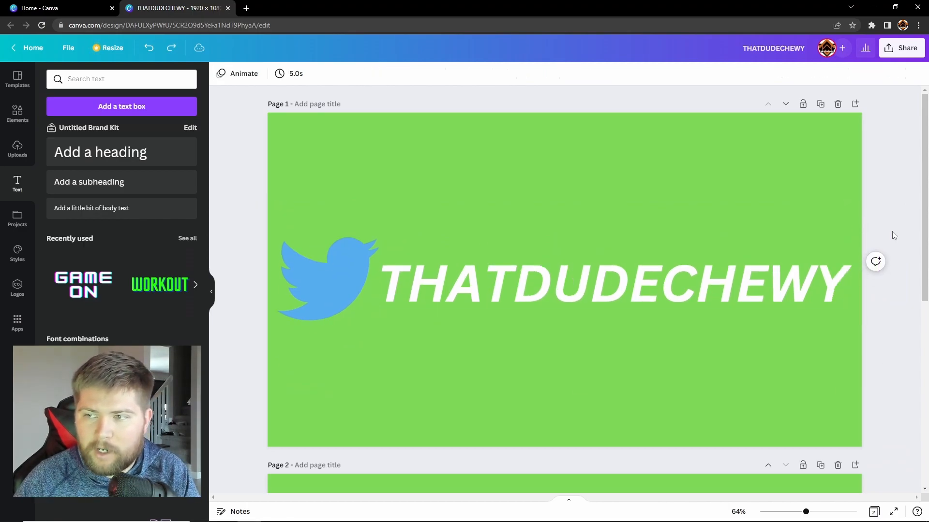
pyautogui.rightClick(433, 283)
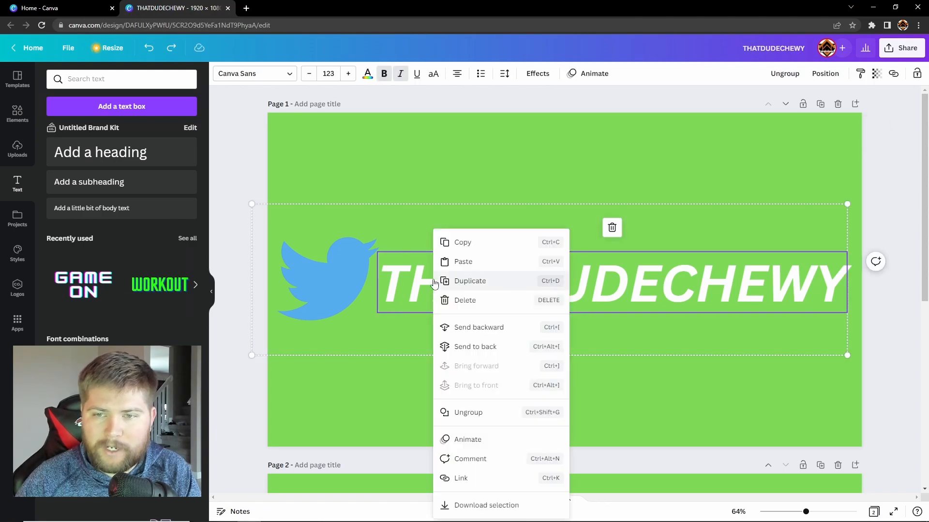
pyautogui.click(468, 440)
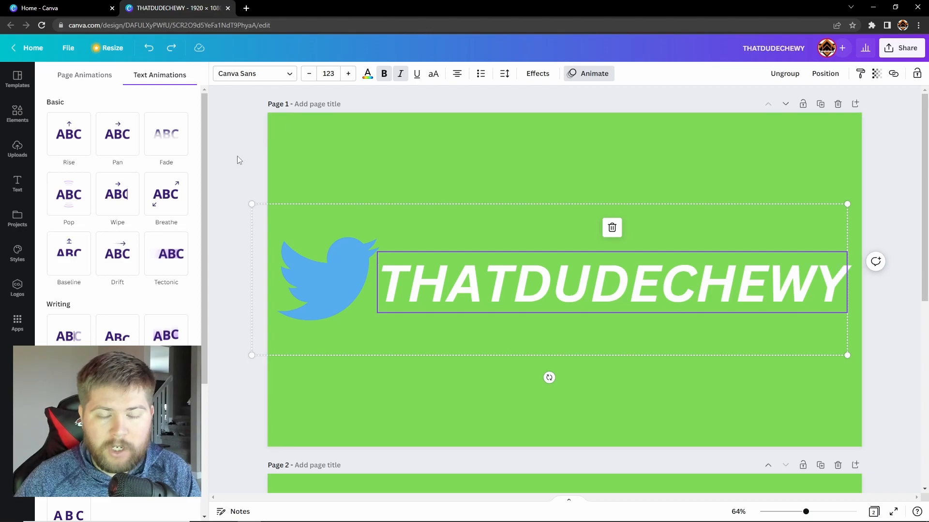
# Give page 1's group a left-to-right Pan animation set to On enter
pyautogui.click(119, 144)
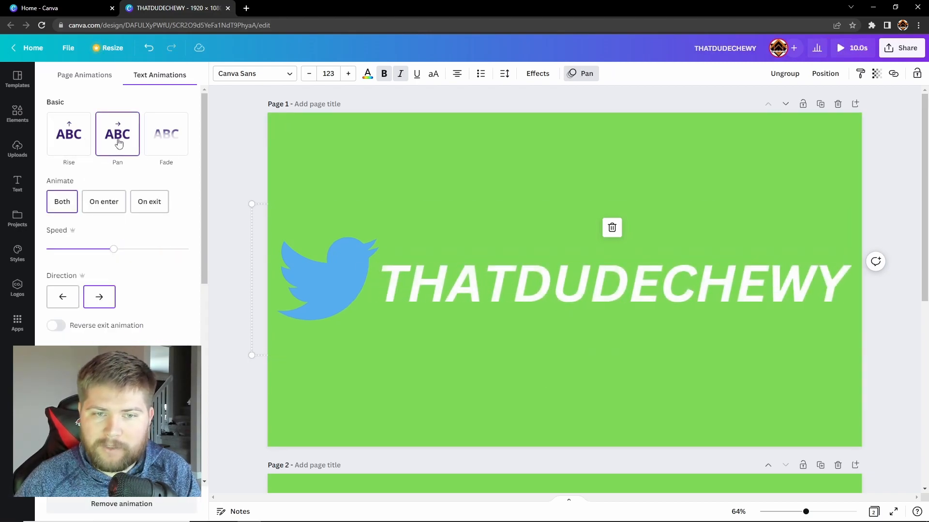
pyautogui.click(99, 301)
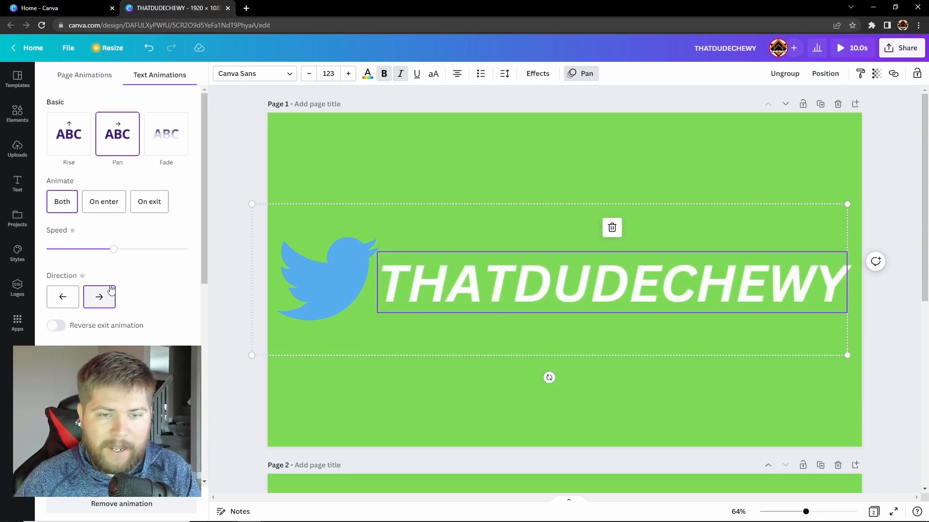
pyautogui.scroll(-3, 110, 286)
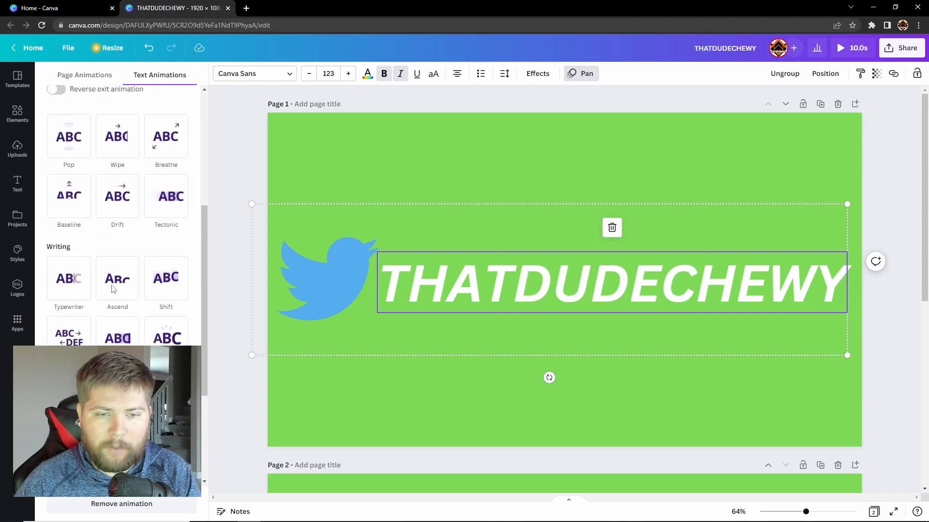
pyautogui.scroll(3, 112, 283)
pyautogui.click(100, 207)
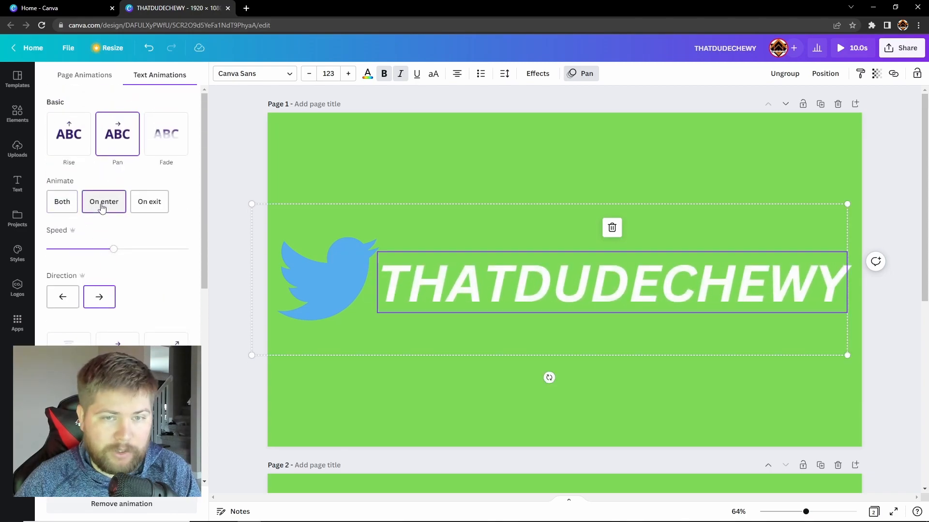
pyautogui.scroll(-1, 360, 358)
pyautogui.scroll(-3, 362, 429)
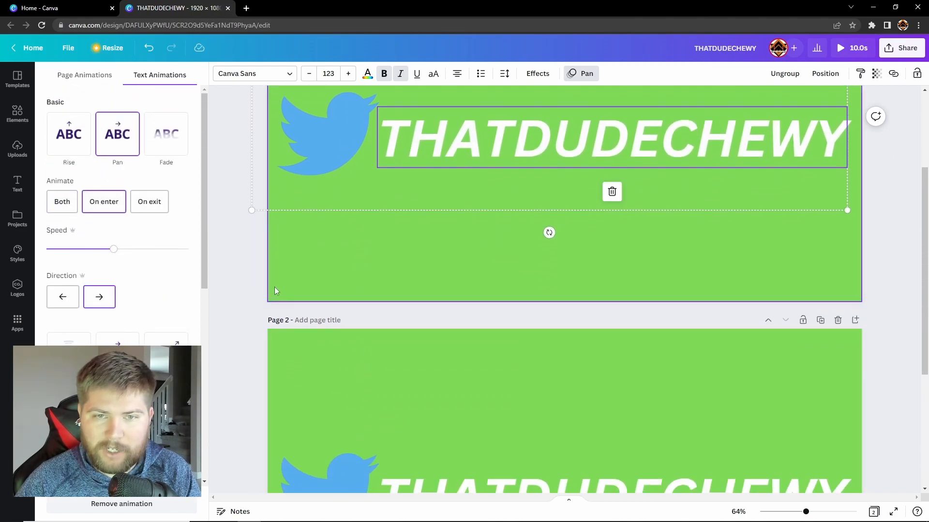
pyautogui.scroll(3, 274, 287)
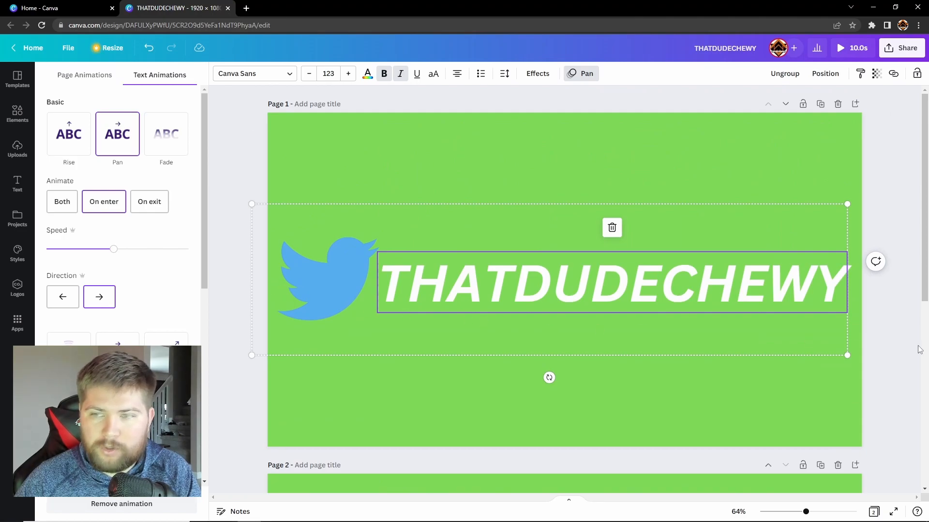
pyautogui.scroll(-5, 654, 341)
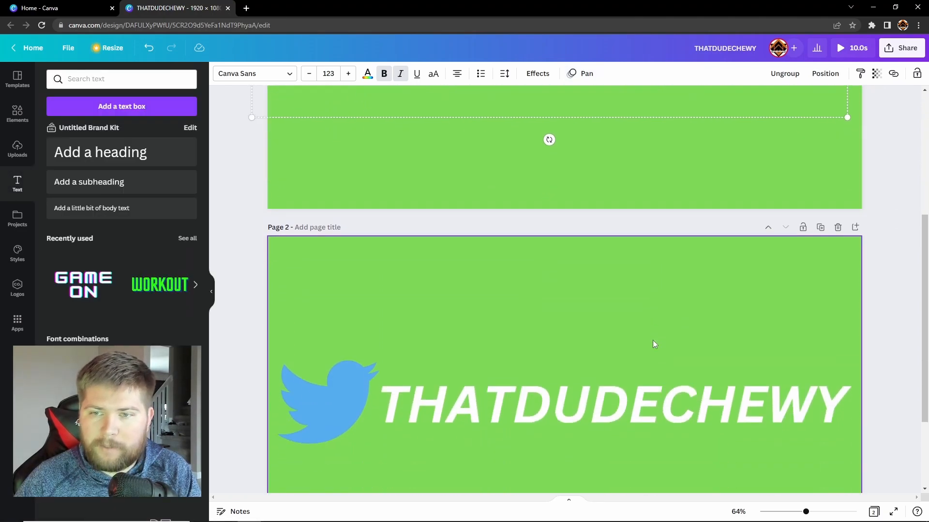
pyautogui.scroll(-3, 653, 342)
# Select page 2's Twitter bird and title and group them
pyautogui.click(625, 205)
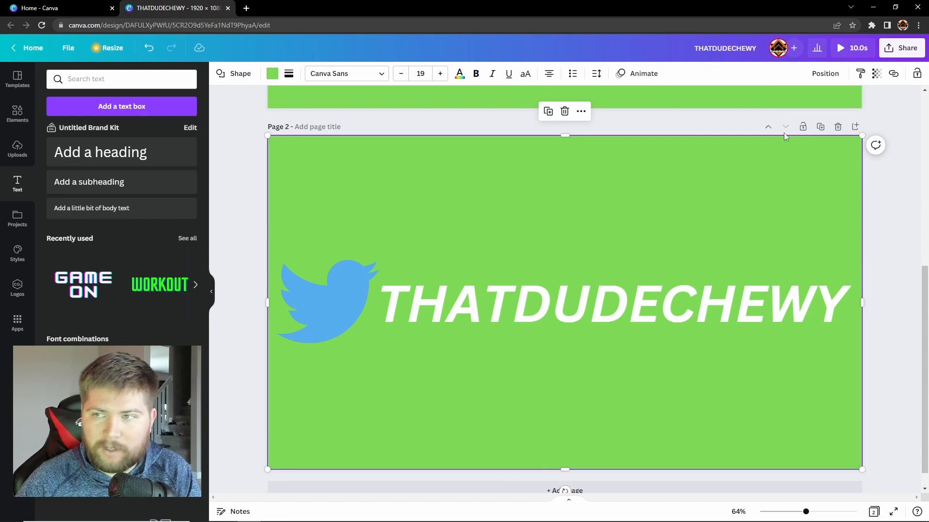
pyautogui.click(365, 283)
pyautogui.moveTo(375, 219); pyautogui.dragTo(460, 278)
pyautogui.rightClick(470, 241)
pyautogui.click(507, 424)
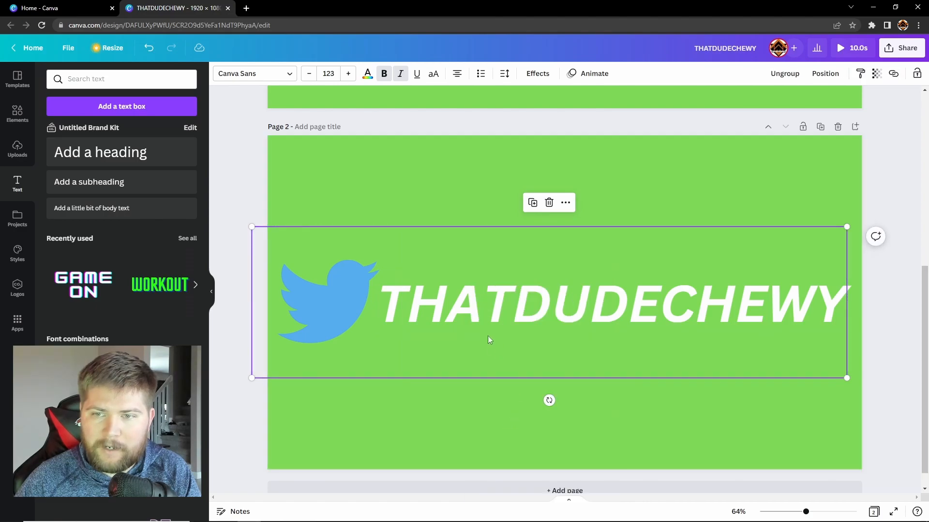
# Apply a Pan animation to page 2's group, set to On exit
pyautogui.rightClick(481, 312)
pyautogui.click(515, 440)
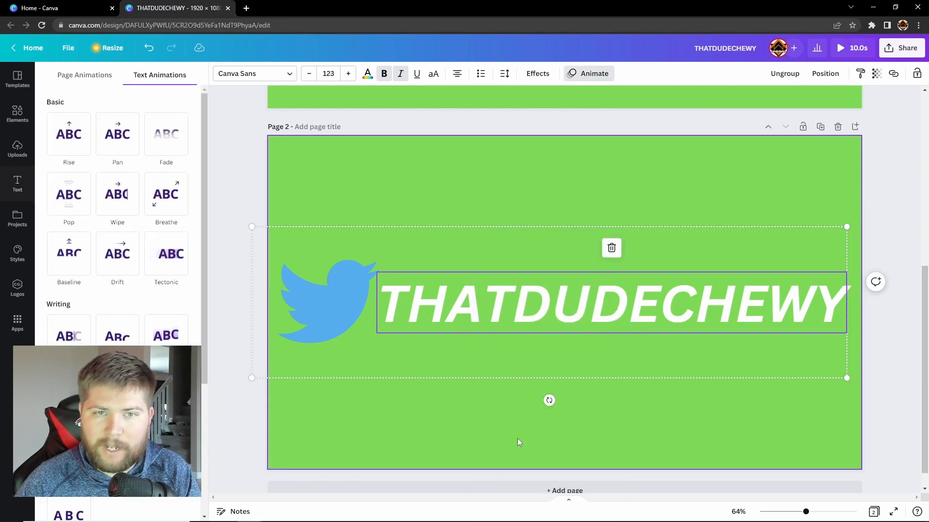
pyautogui.click(128, 139)
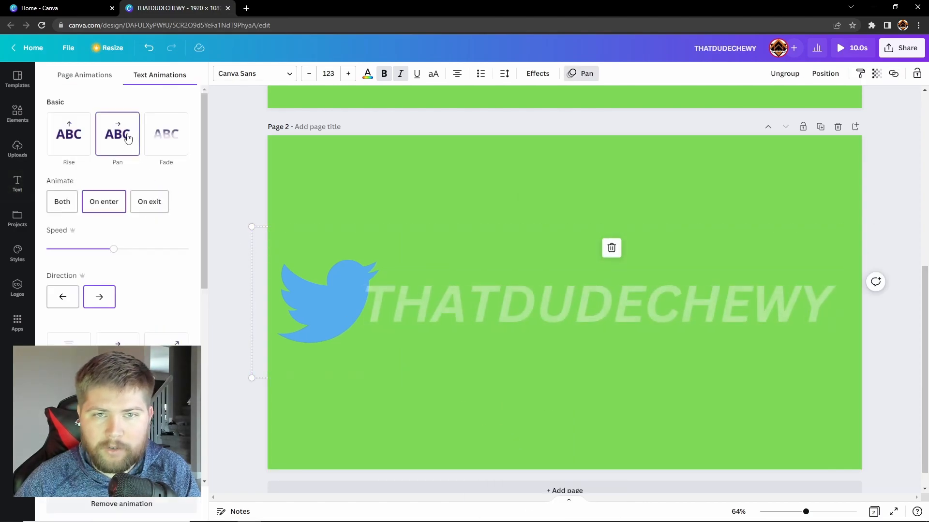
pyautogui.click(152, 211)
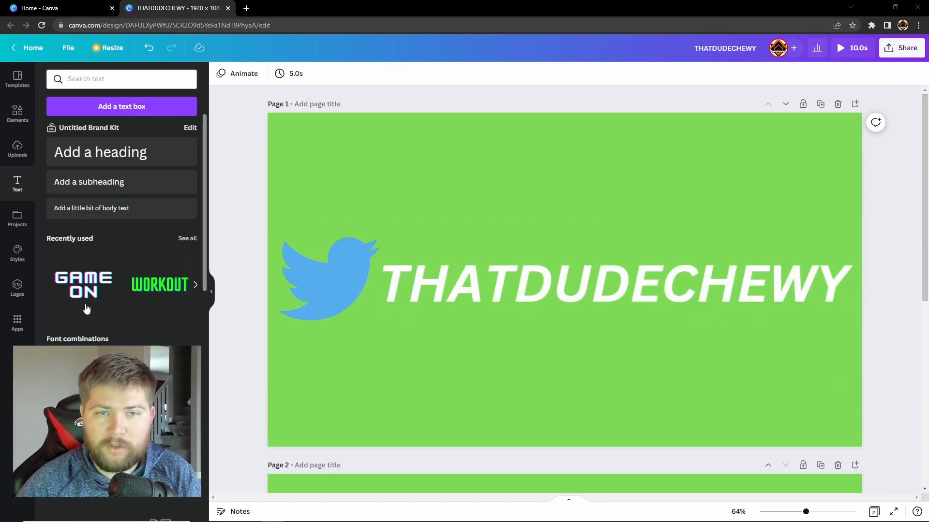
# Apply the 5.0 s page duration to all pages, then preview the animated banner
pyautogui.click(18, 148)
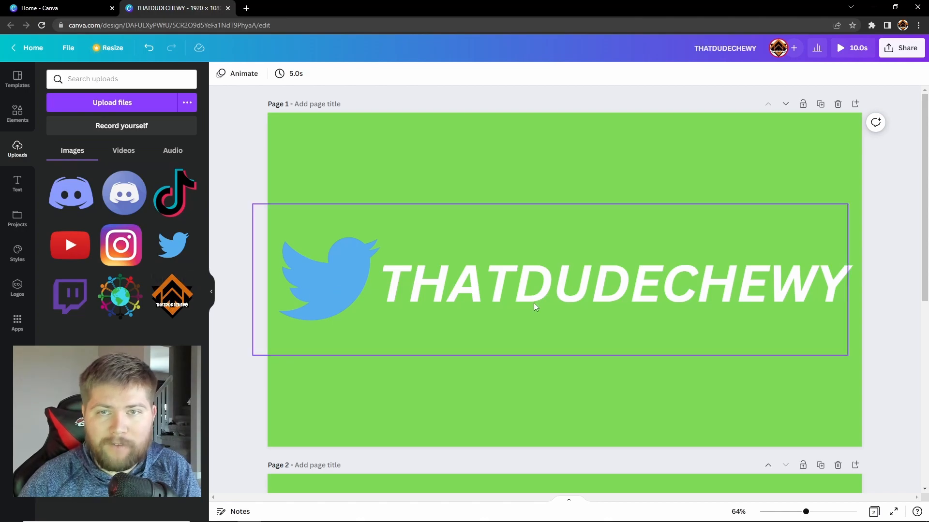
pyautogui.scroll(-5, 521, 300)
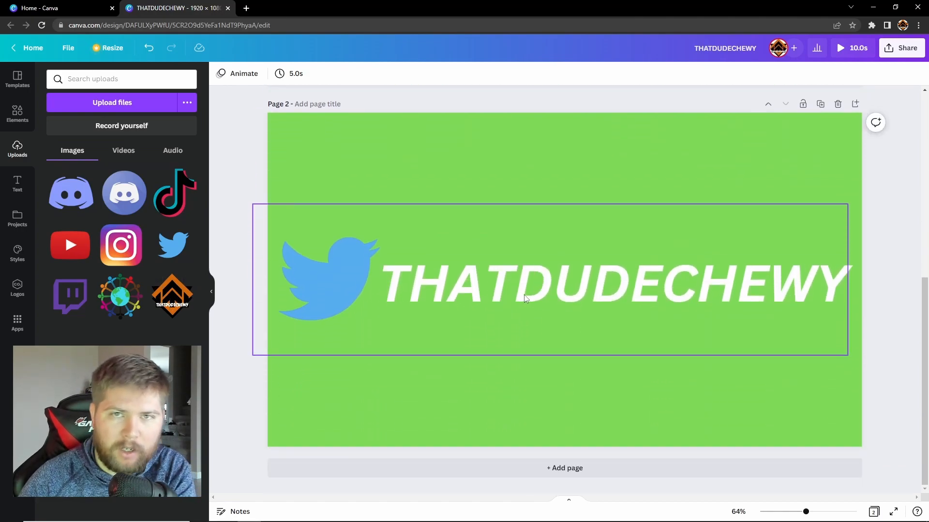
pyautogui.scroll(5, 524, 296)
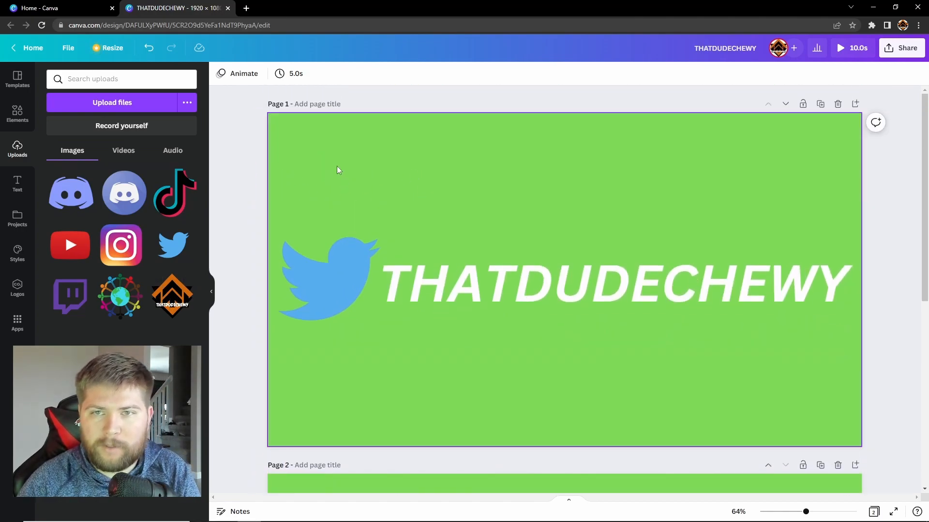
pyautogui.click(300, 76)
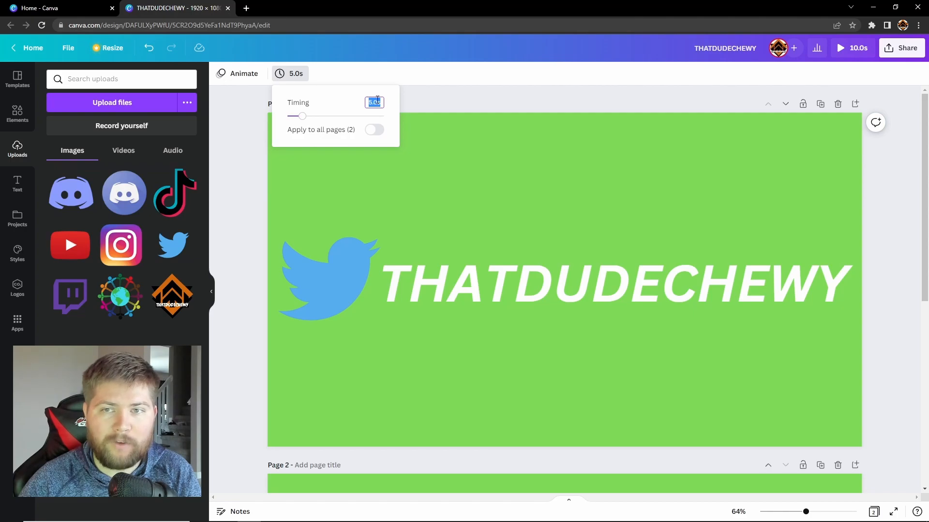
pyautogui.click(372, 131)
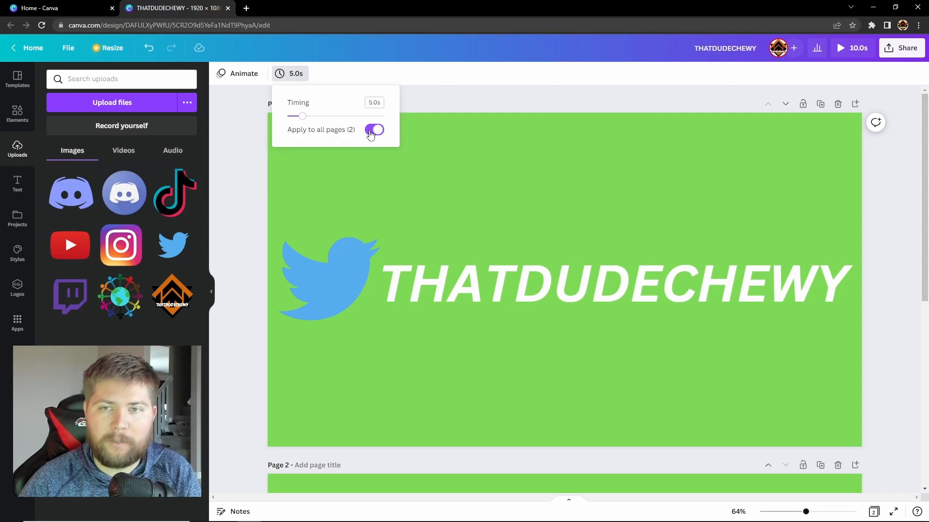
pyautogui.click(370, 103)
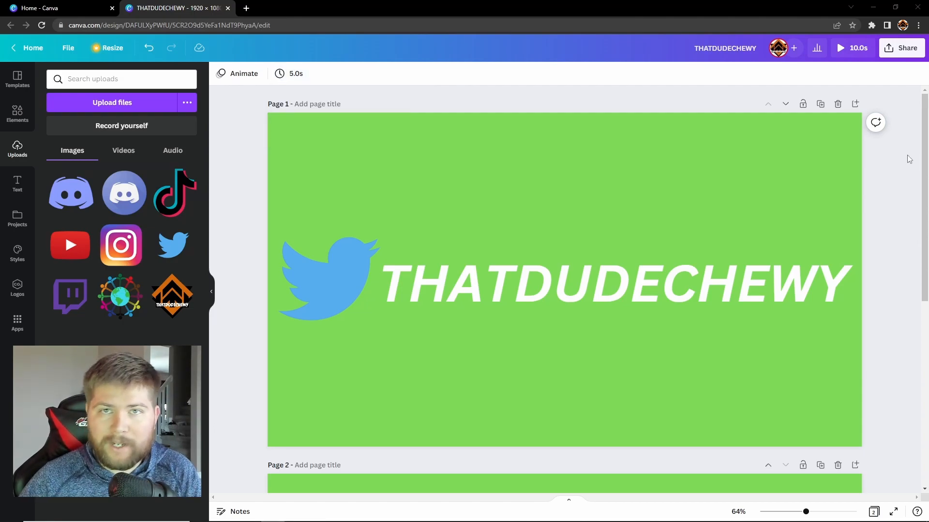
pyautogui.click(844, 48)
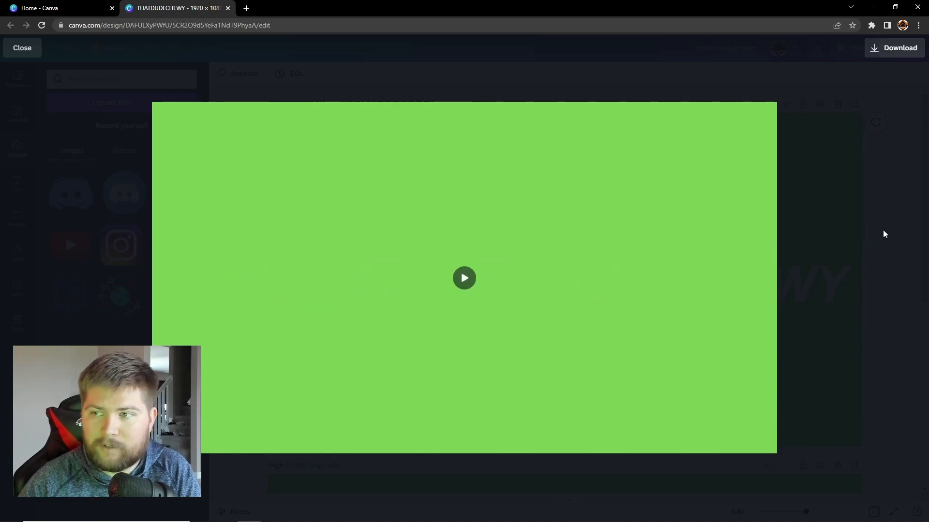
pyautogui.click(883, 234)
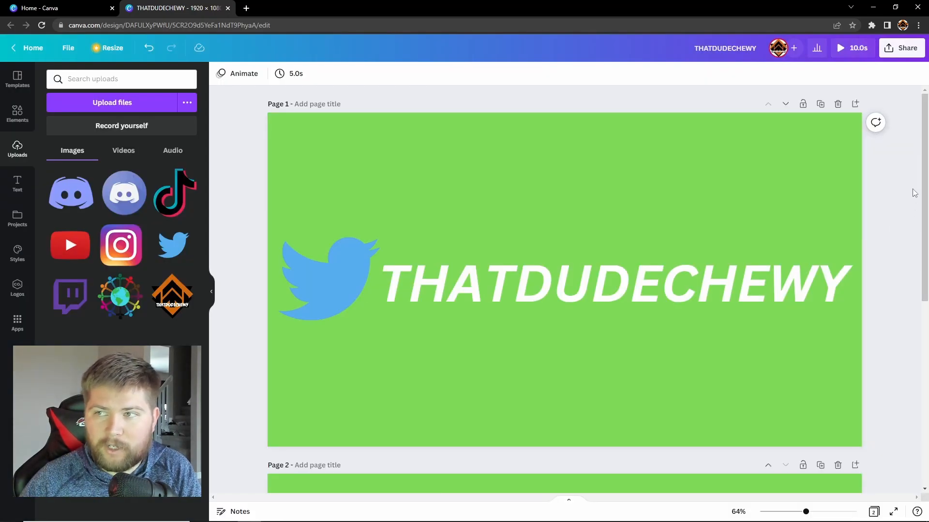
# Download all pages of the design as an MP4 Video from the Share menu
pyautogui.click(896, 54)
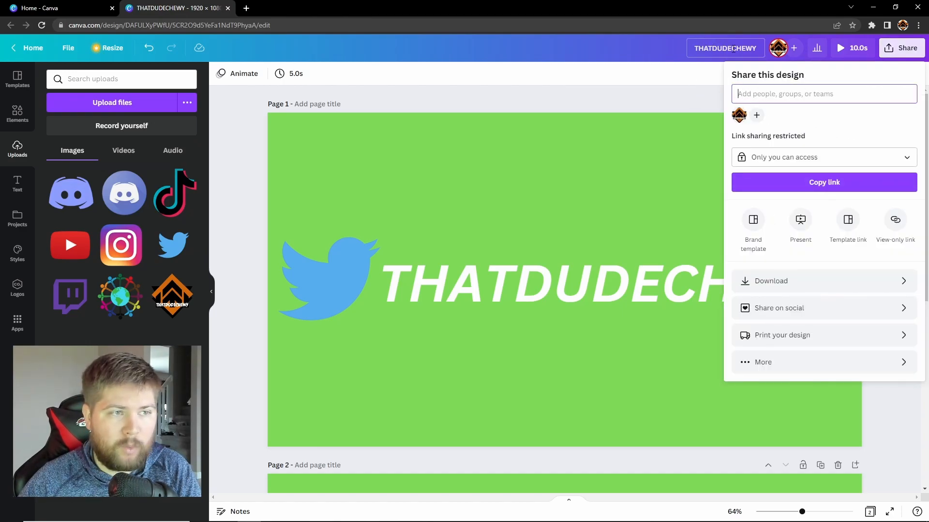
pyautogui.click(770, 283)
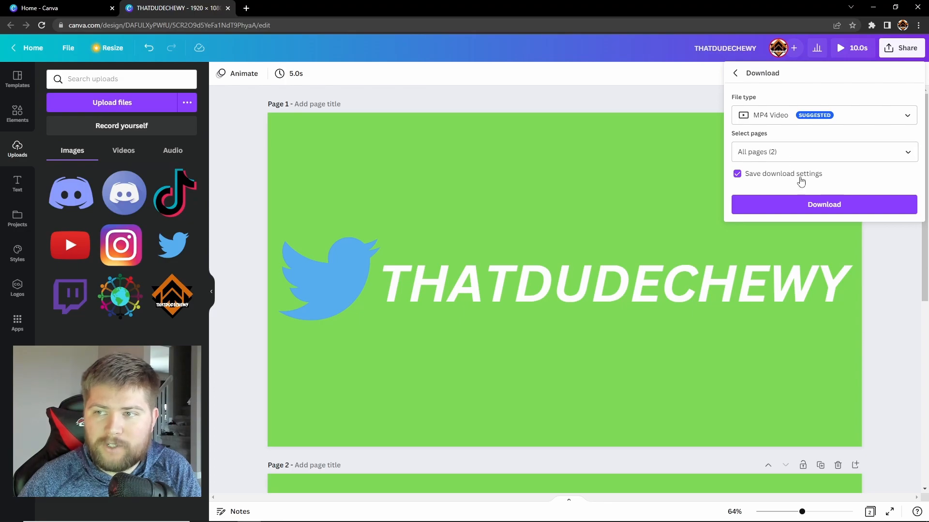
pyautogui.click(801, 210)
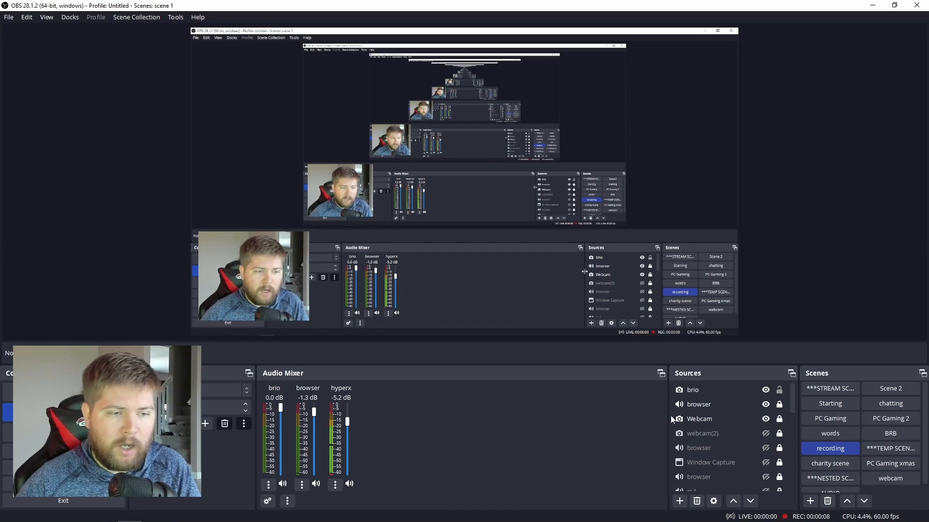
# Add a Media Source named 'social scroll test 2' in OBS
pyautogui.click(691, 490)
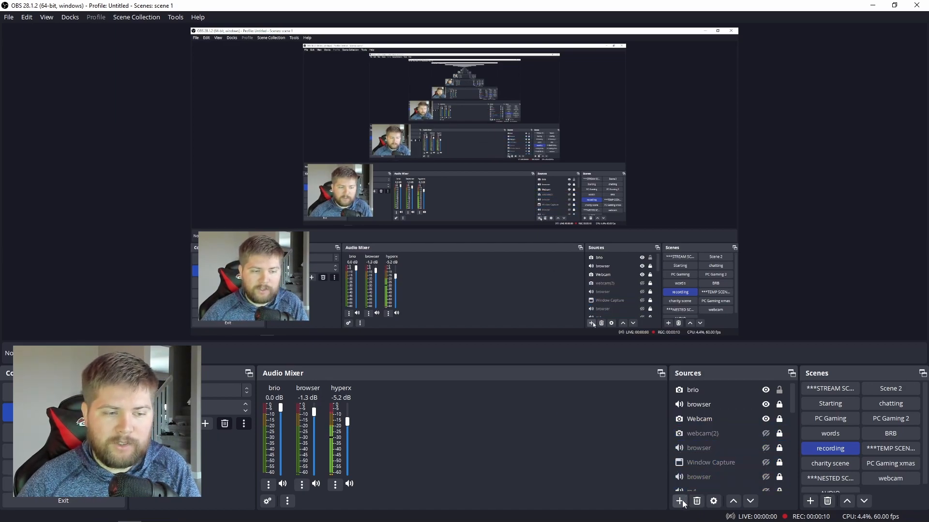
pyautogui.click(680, 501)
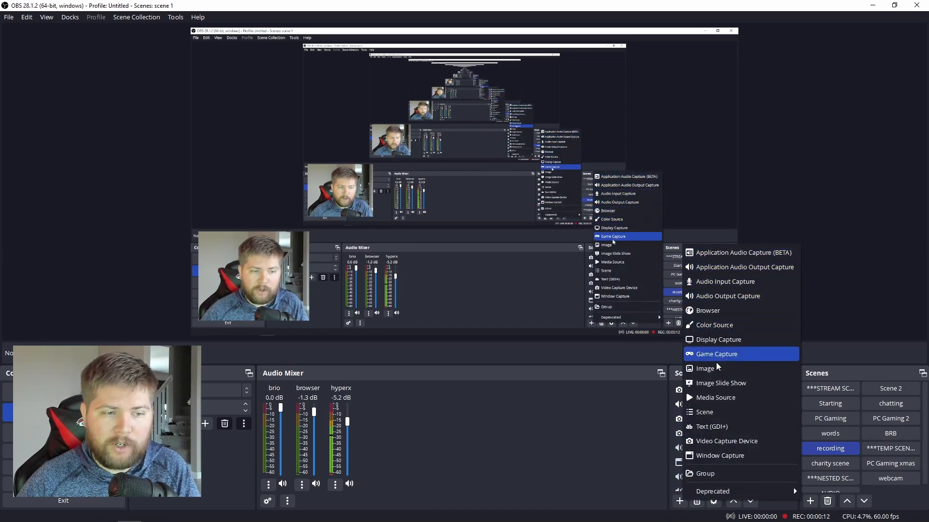
pyautogui.click(716, 398)
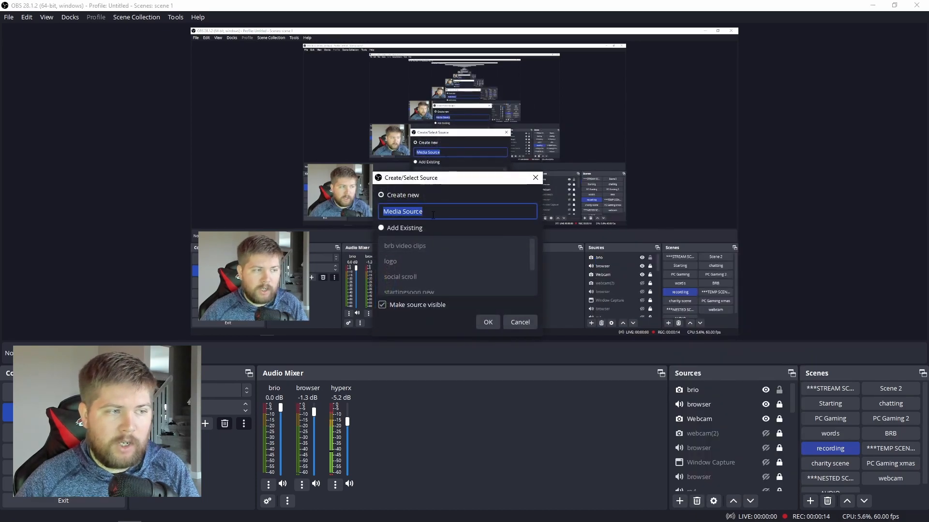
pyautogui.write('social')
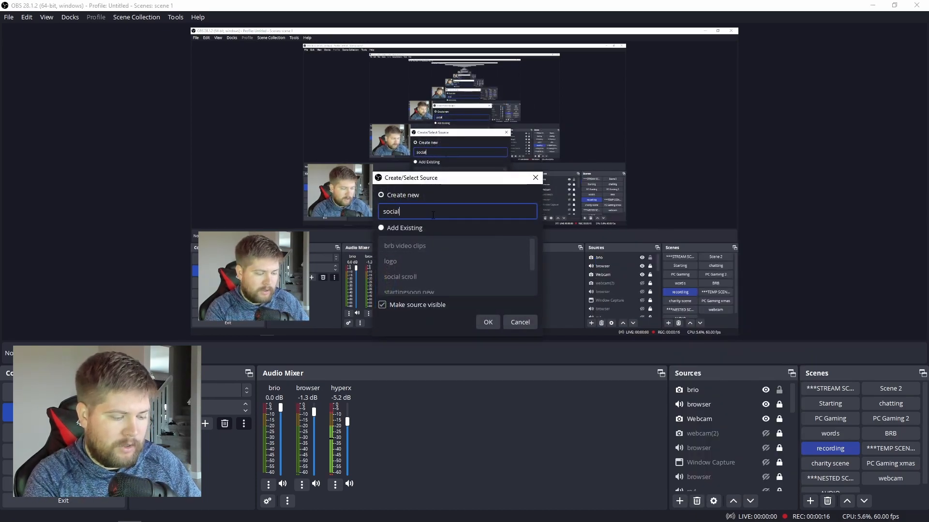
pyautogui.write(' scroll new ')
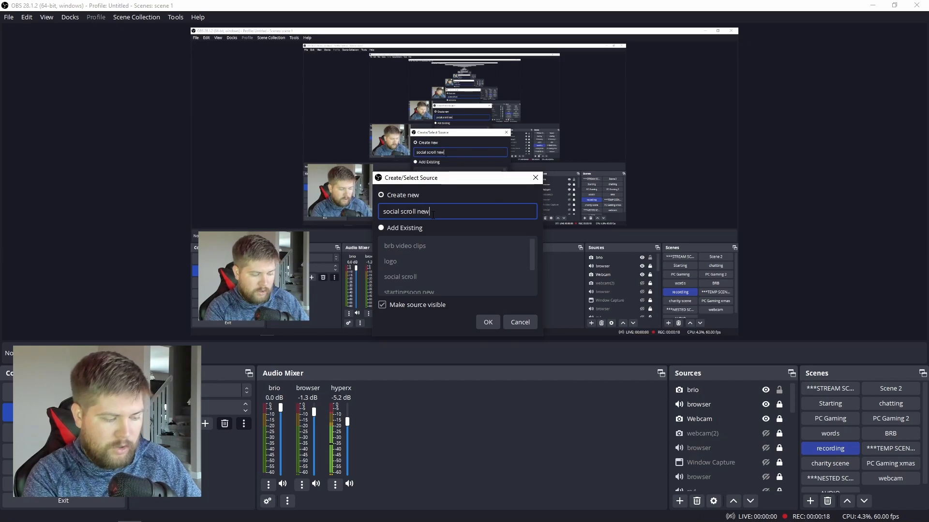
pyautogui.write('2')
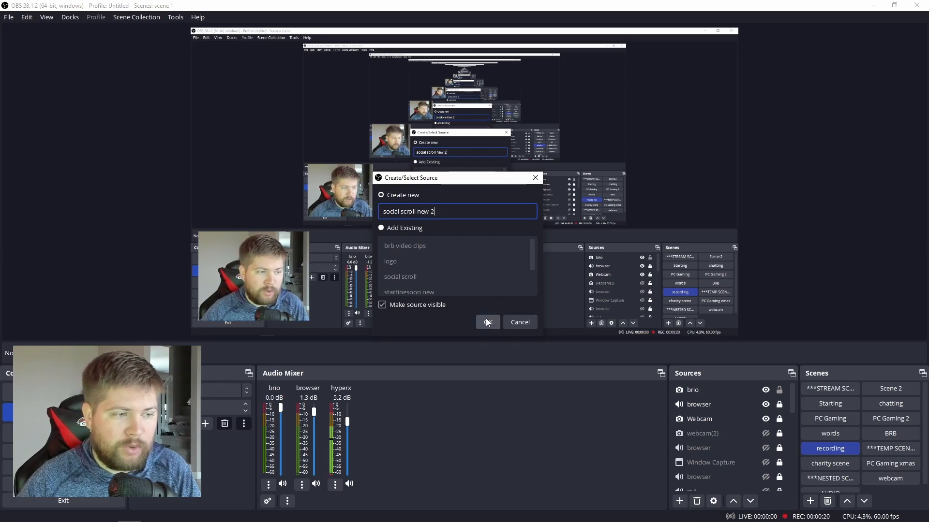
pyautogui.doubleClick(419, 212)
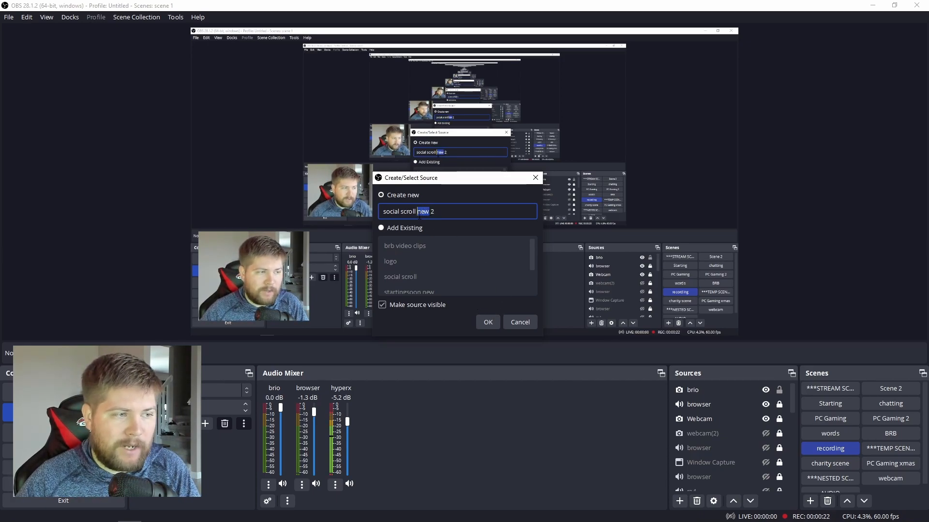
pyautogui.write('test')
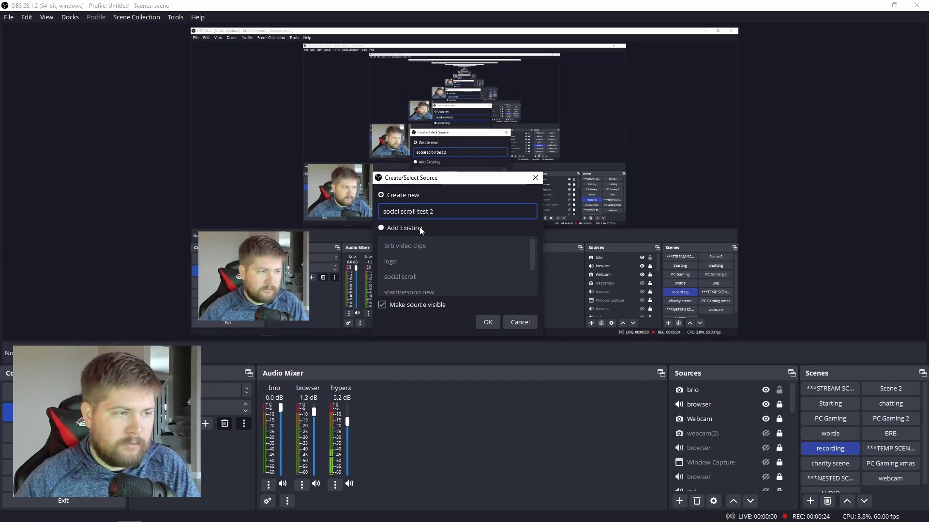
pyautogui.click(495, 326)
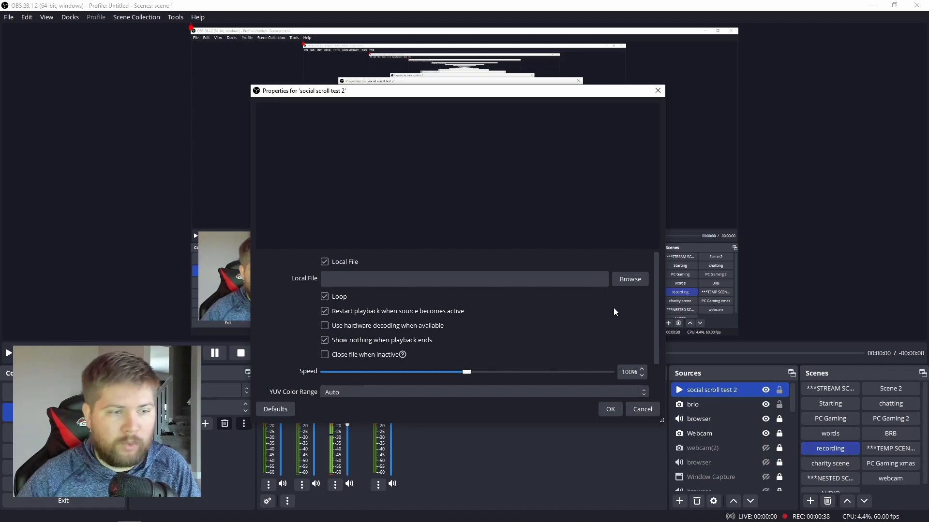
# Confirm the media source properties with the exported banner MP4 as the local file
pyautogui.click(610, 409)
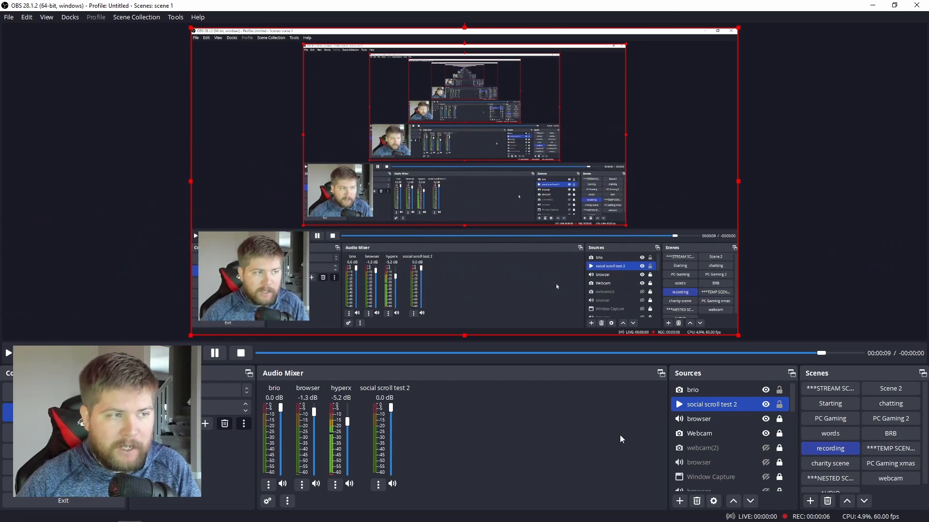
# Give social scroll test 2 a green Chroma Key filter from its Filters window
pyautogui.rightClick(707, 407)
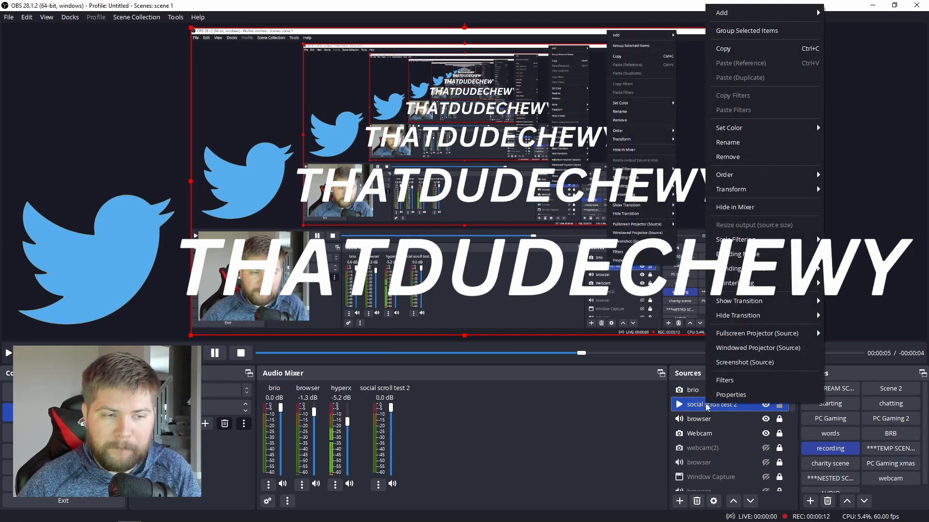
pyautogui.click(726, 382)
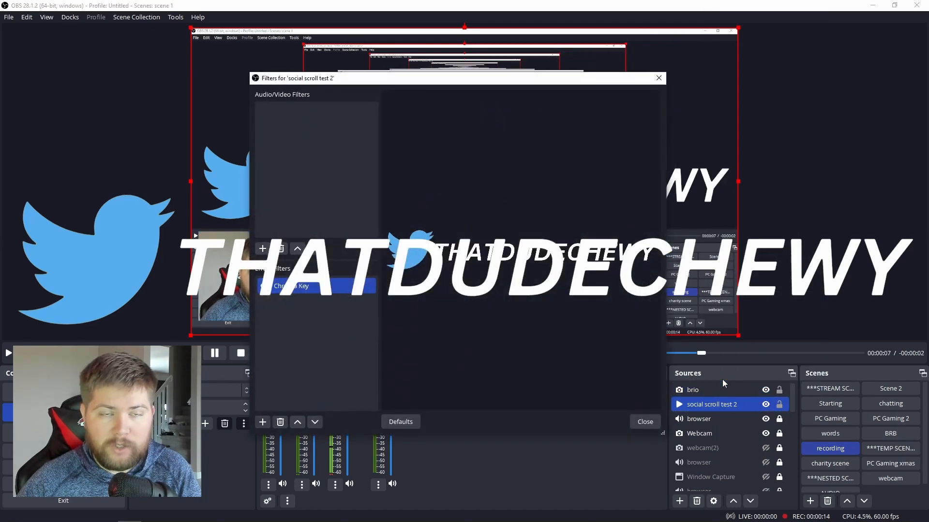
pyautogui.click(278, 286)
pyautogui.click(263, 421)
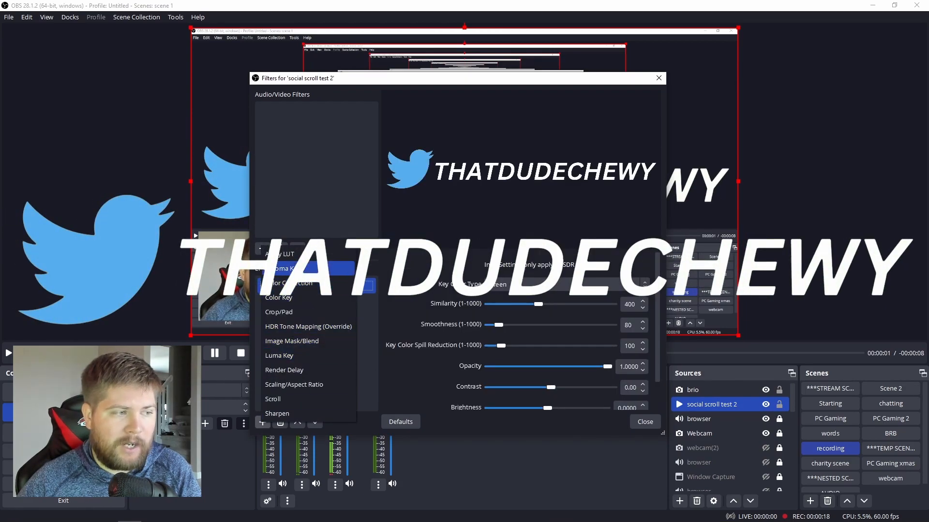
pyautogui.click(385, 266)
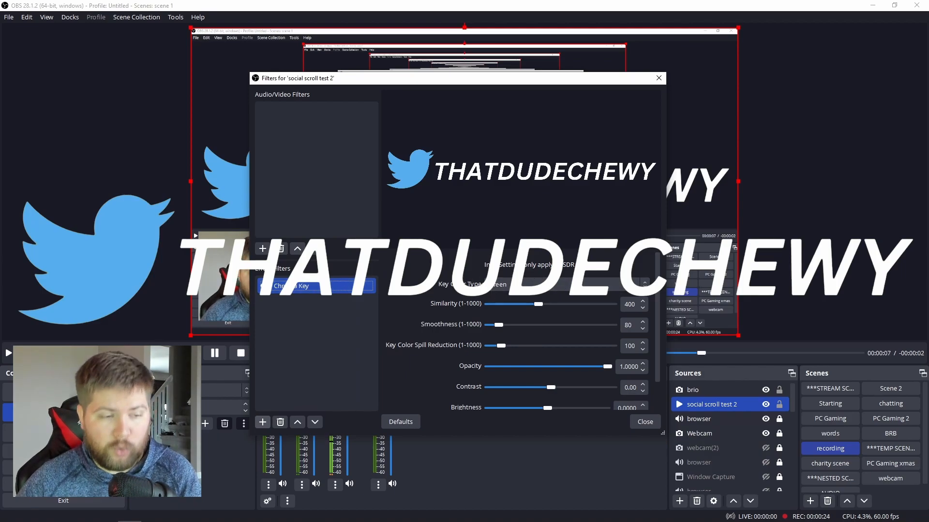
pyautogui.click(645, 422)
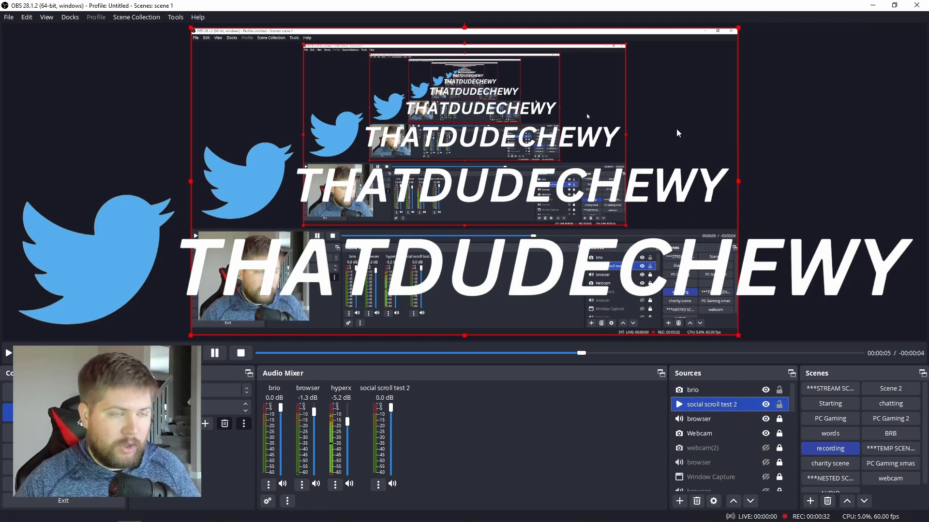
# Shrink the banner to a small strip and move it toward the bottom of the canvas
pyautogui.moveTo(738, 28); pyautogui.dragTo(738, 129)
pyautogui.moveTo(737, 335); pyautogui.dragTo(358, 161)
pyautogui.moveTo(272, 141); pyautogui.dragTo(505, 299)
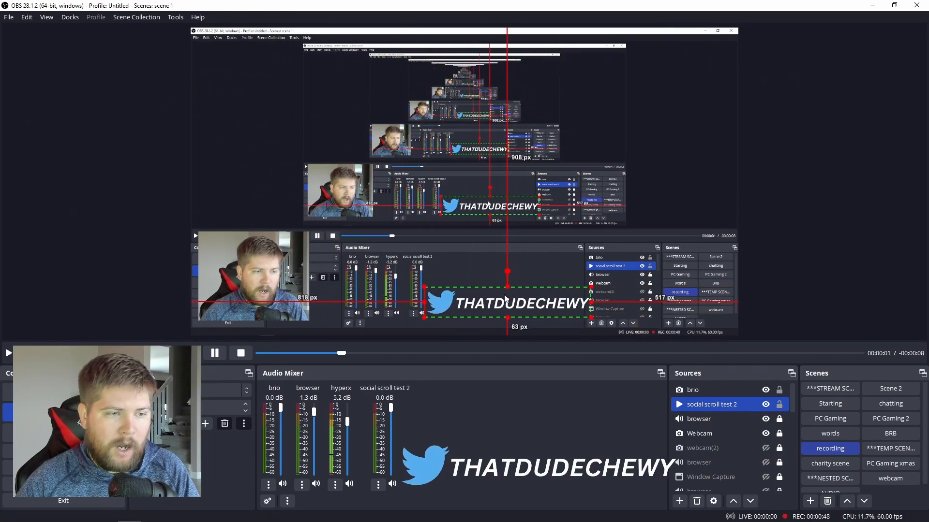